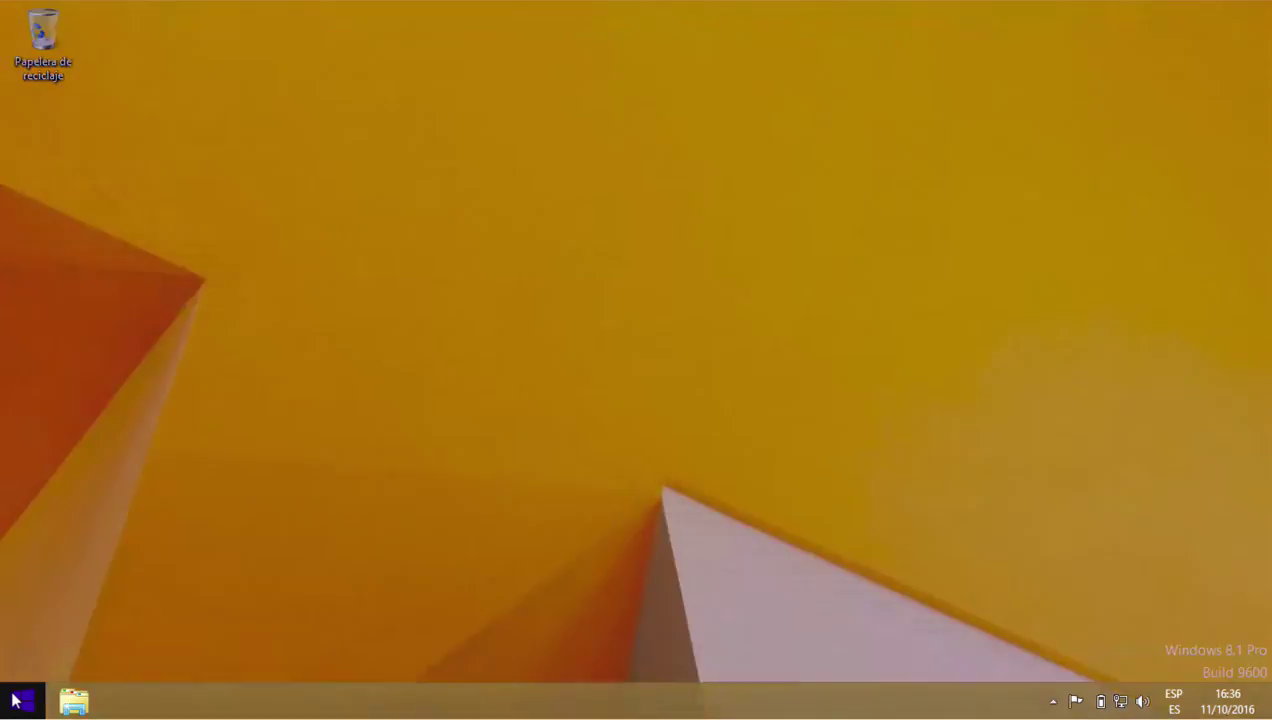
pyautogui.click(17, 700)
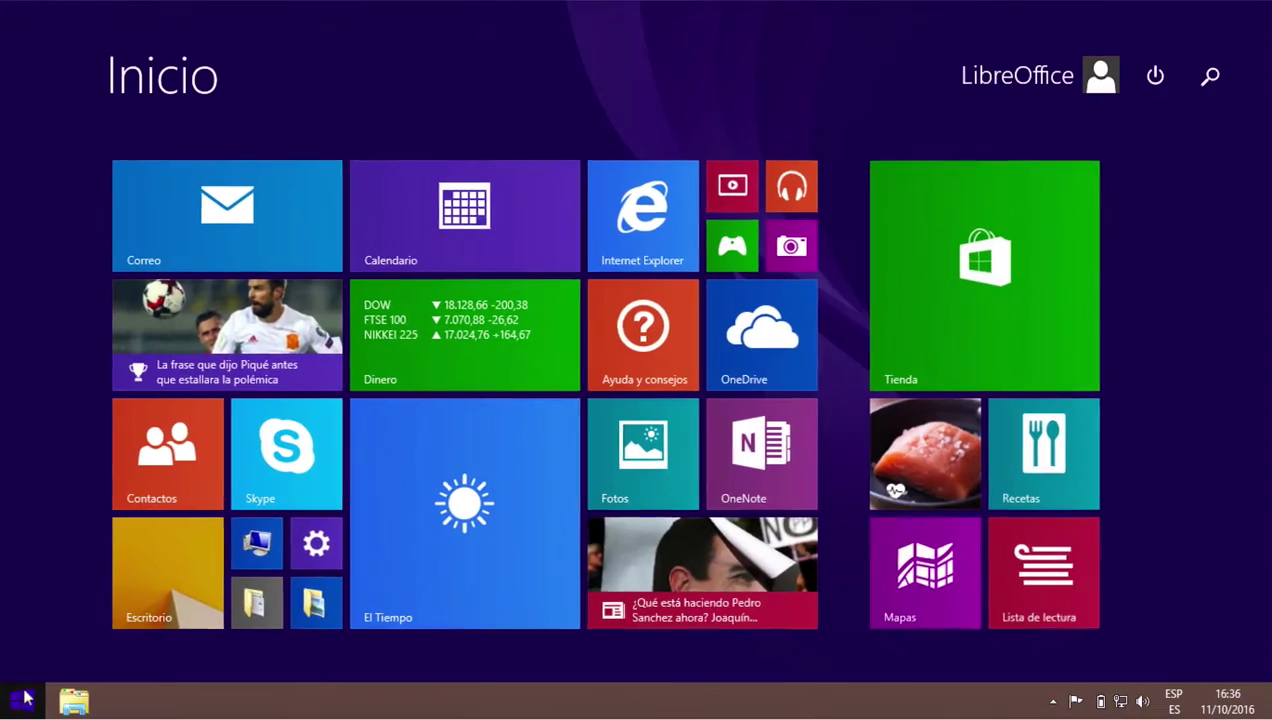
pyautogui.click(615, 264)
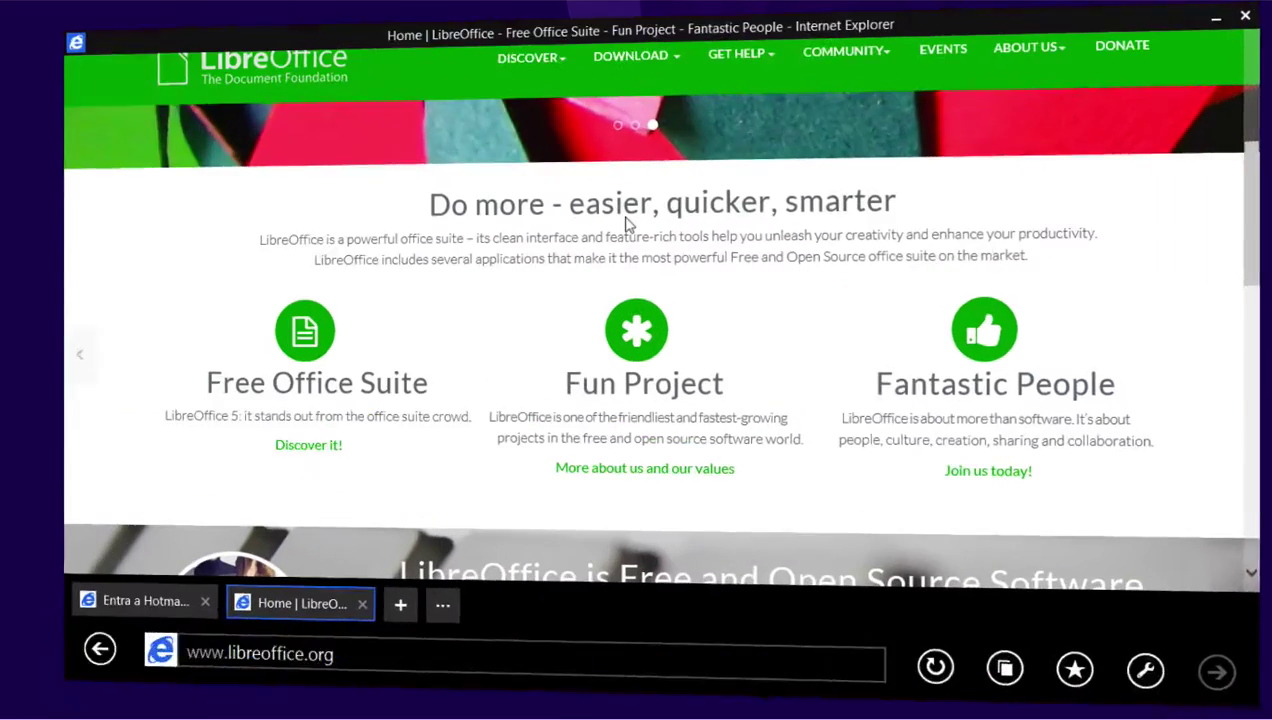
pyautogui.scroll(5, 527, 200)
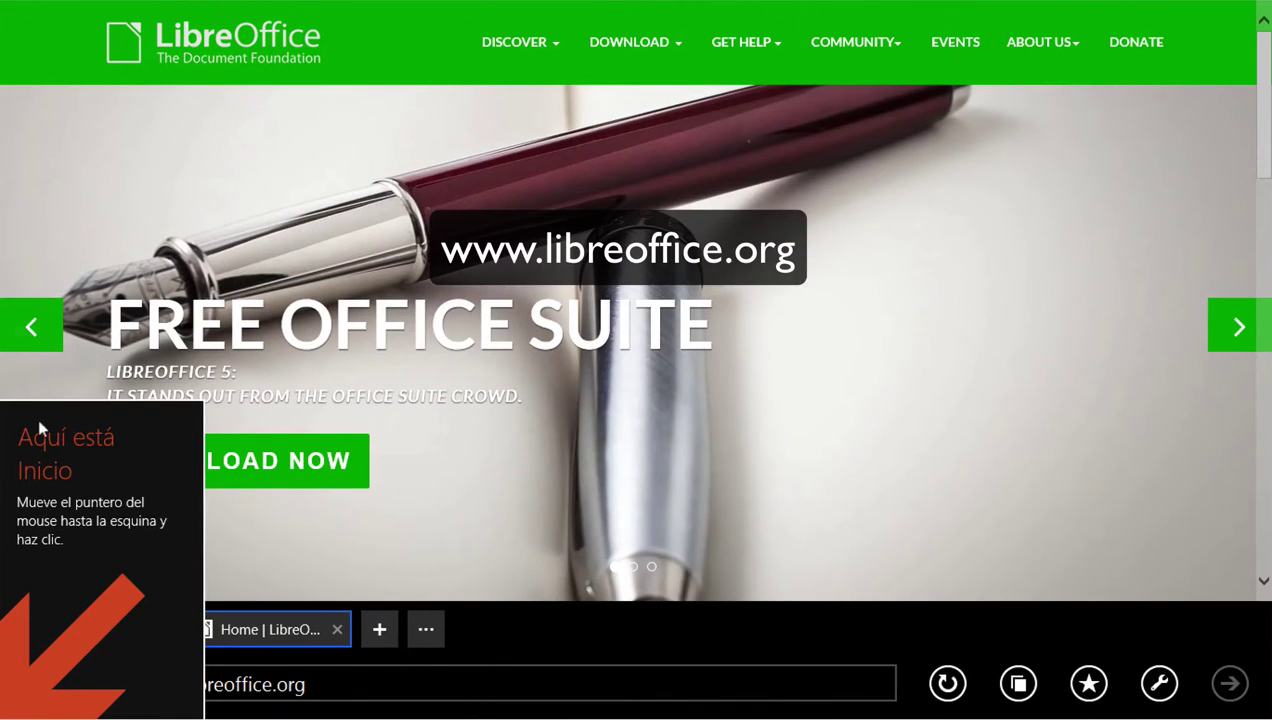
pyautogui.moveTo(12, 703)
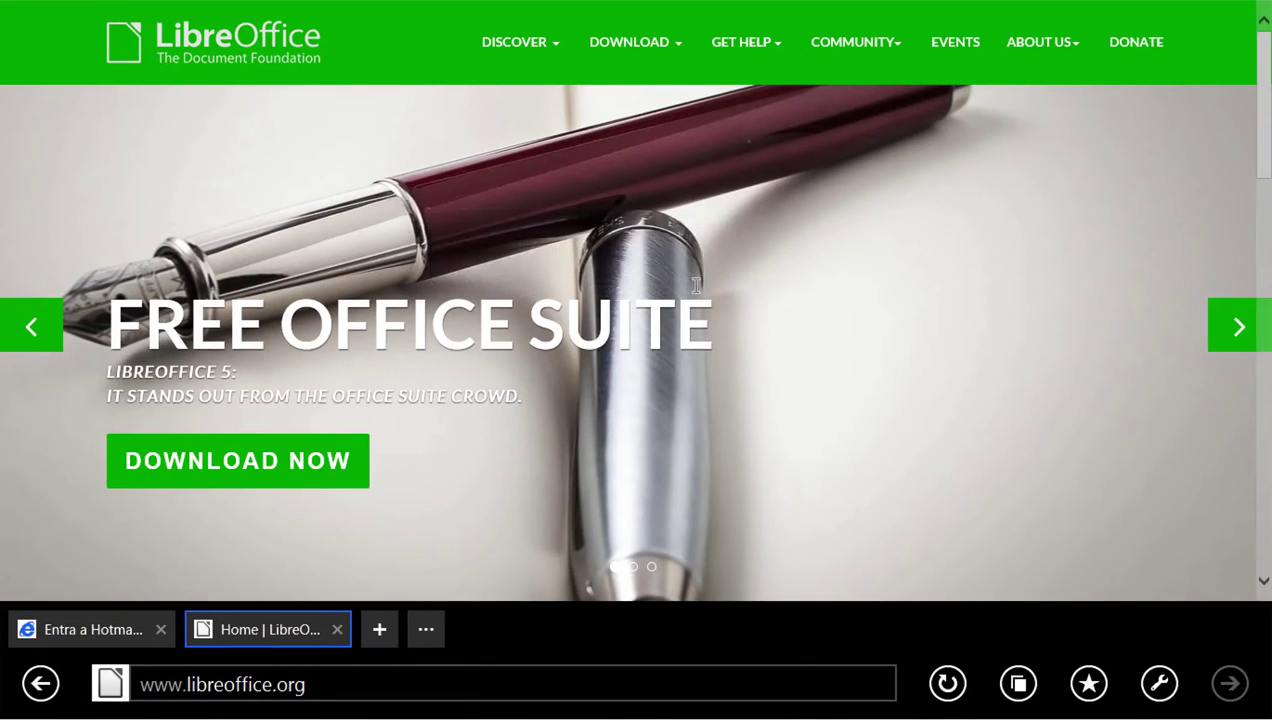
pyautogui.scroll(-2, 689, 284)
pyautogui.scroll(-2, 700, 275)
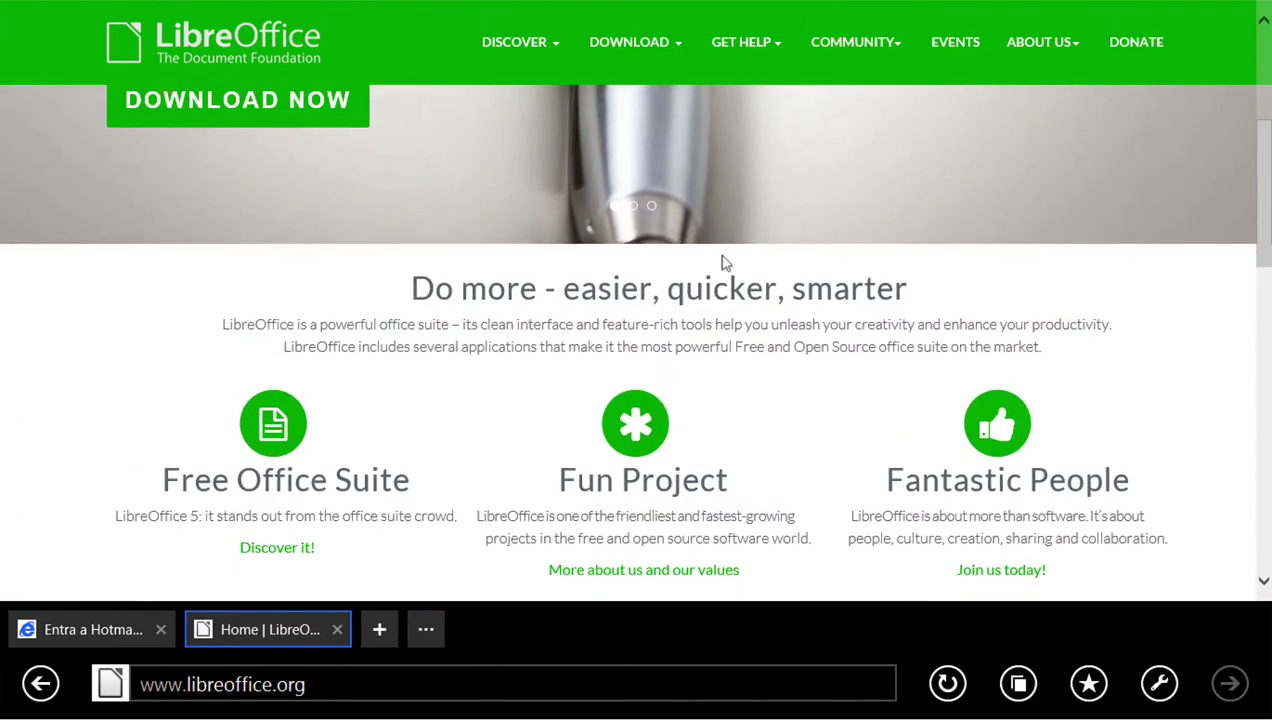
pyautogui.scroll(4, 721, 261)
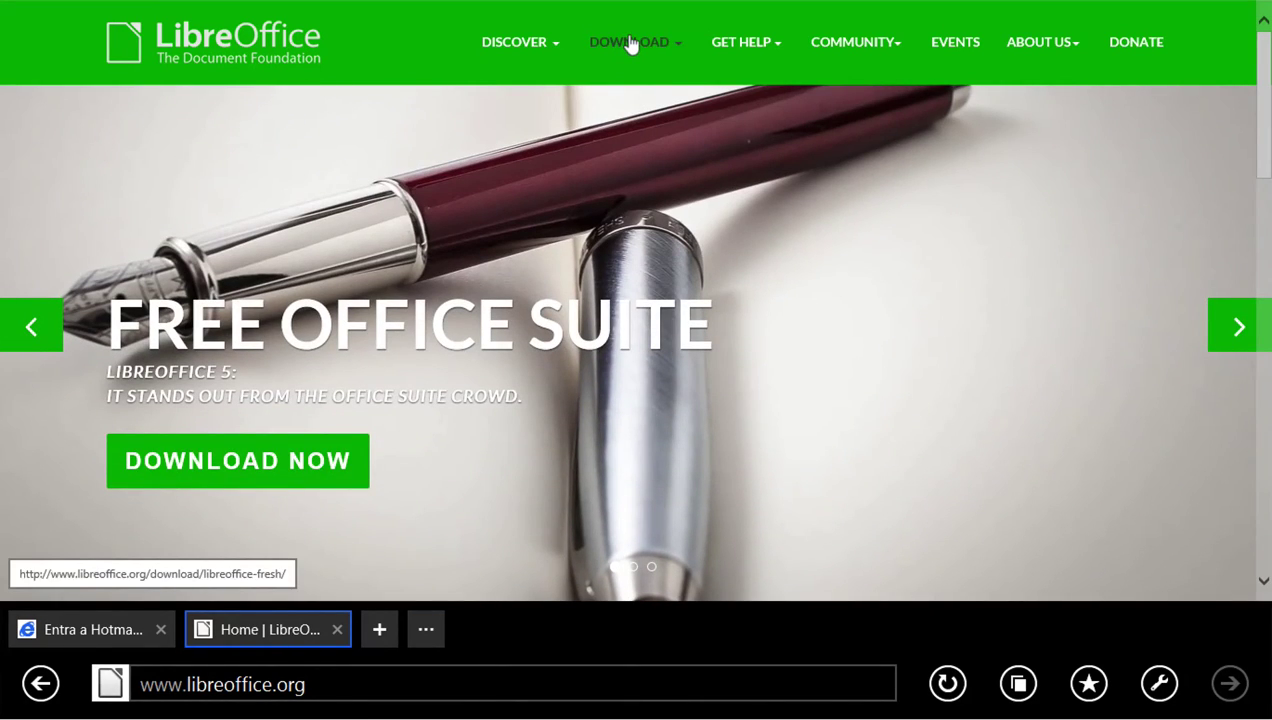
# Open the LibreOffice Still download page and review its main installer and Spanish offline help downloads
pyautogui.moveTo(630, 44)
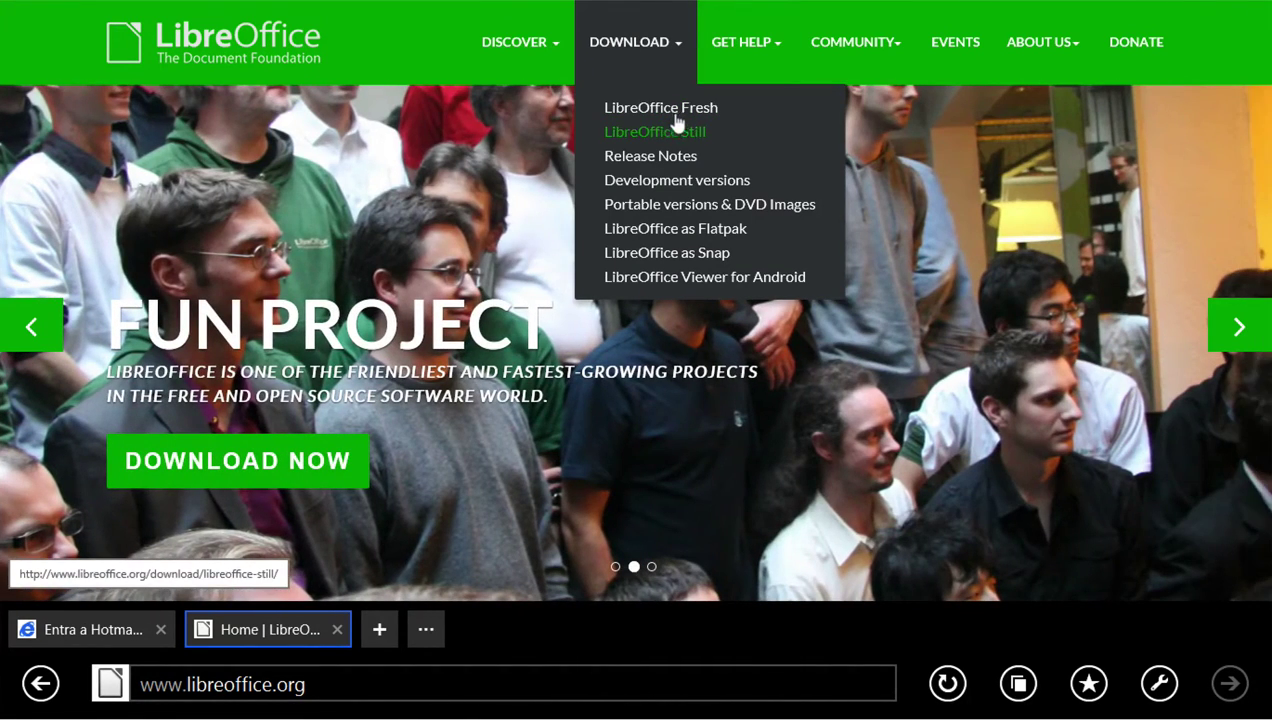
pyautogui.click(668, 131)
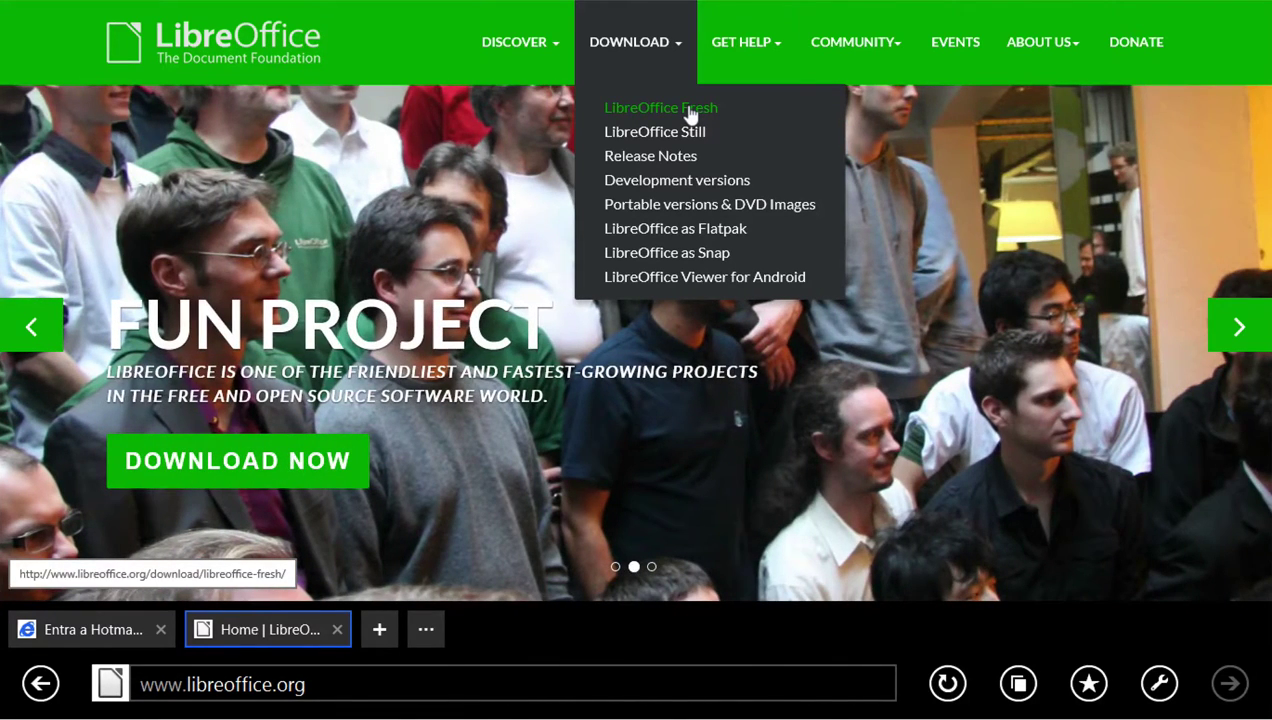
pyautogui.click(695, 131)
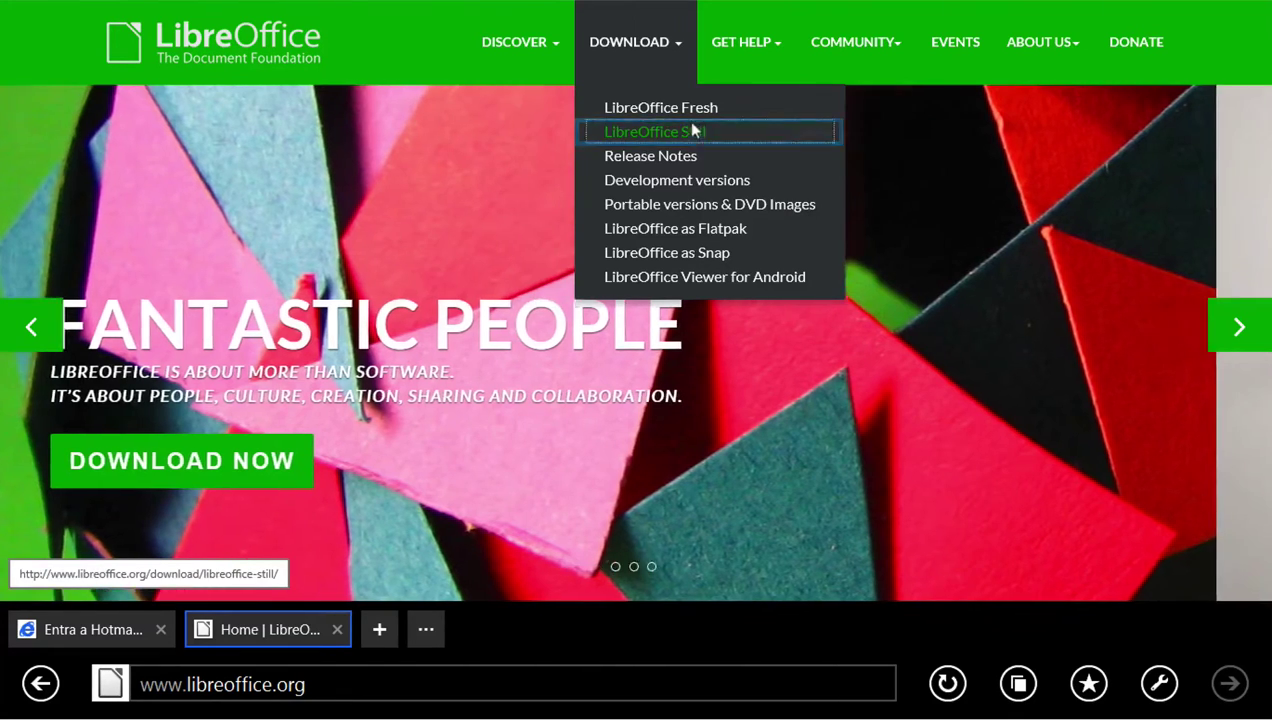
pyautogui.click(695, 131)
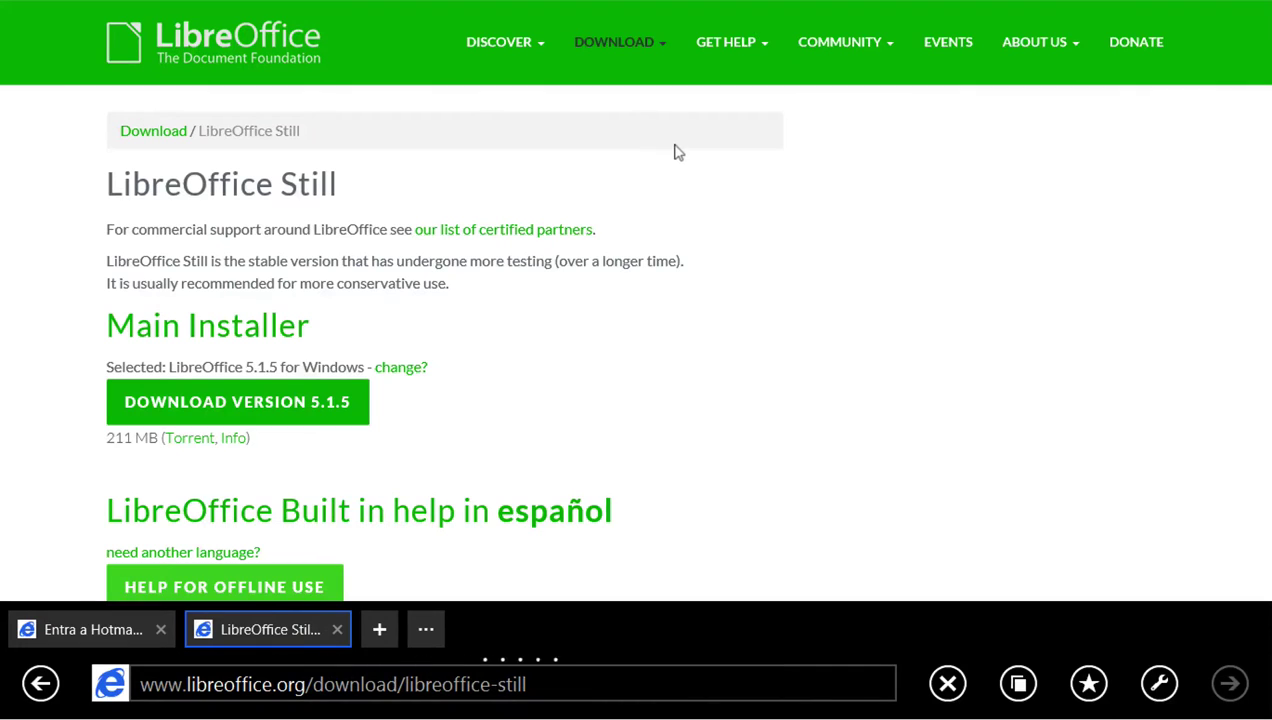
pyautogui.scroll(-1, 548, 261)
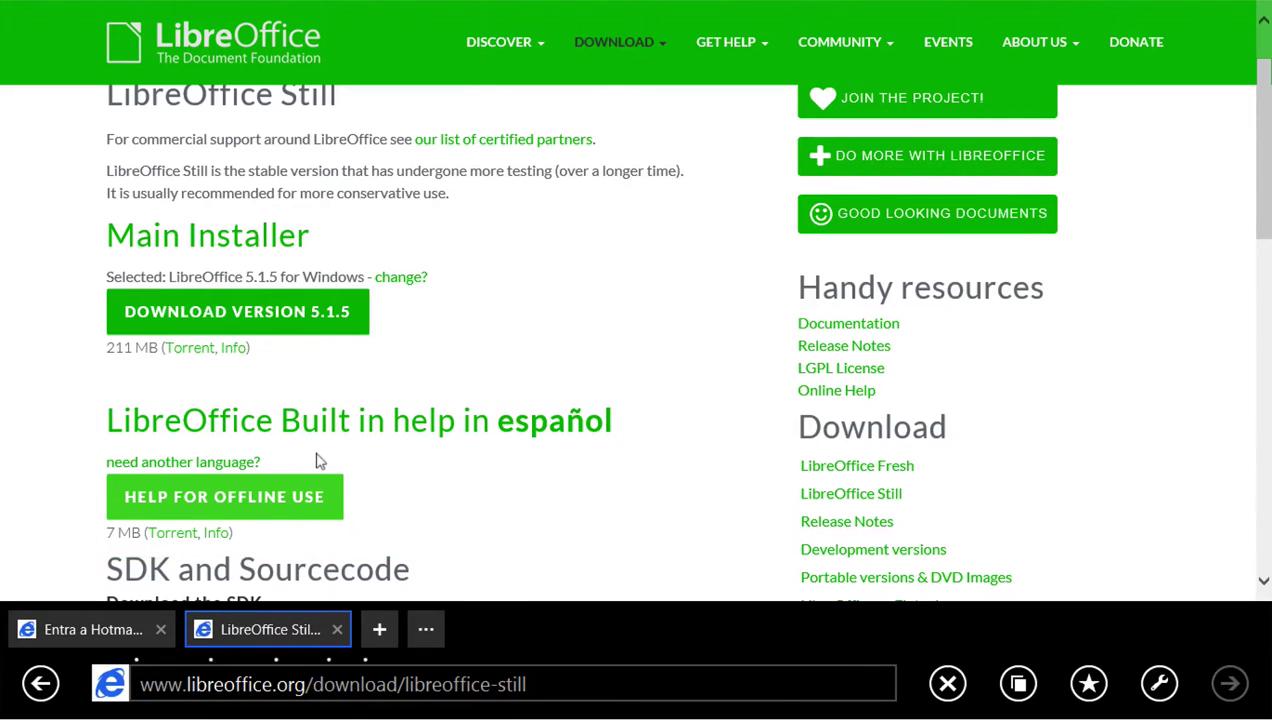
pyautogui.scroll(-1, 322, 462)
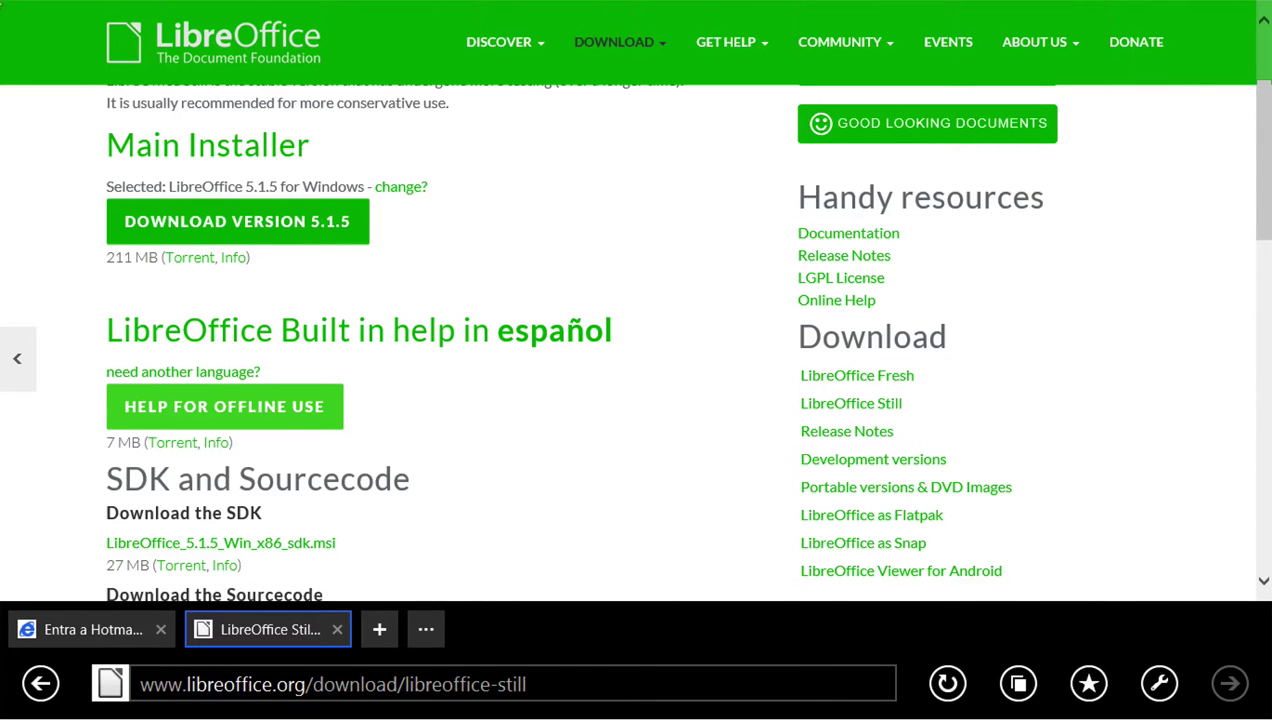
# Switch from the browser to File Explorer and open the Descargas folder
pyautogui.click(5, 8)
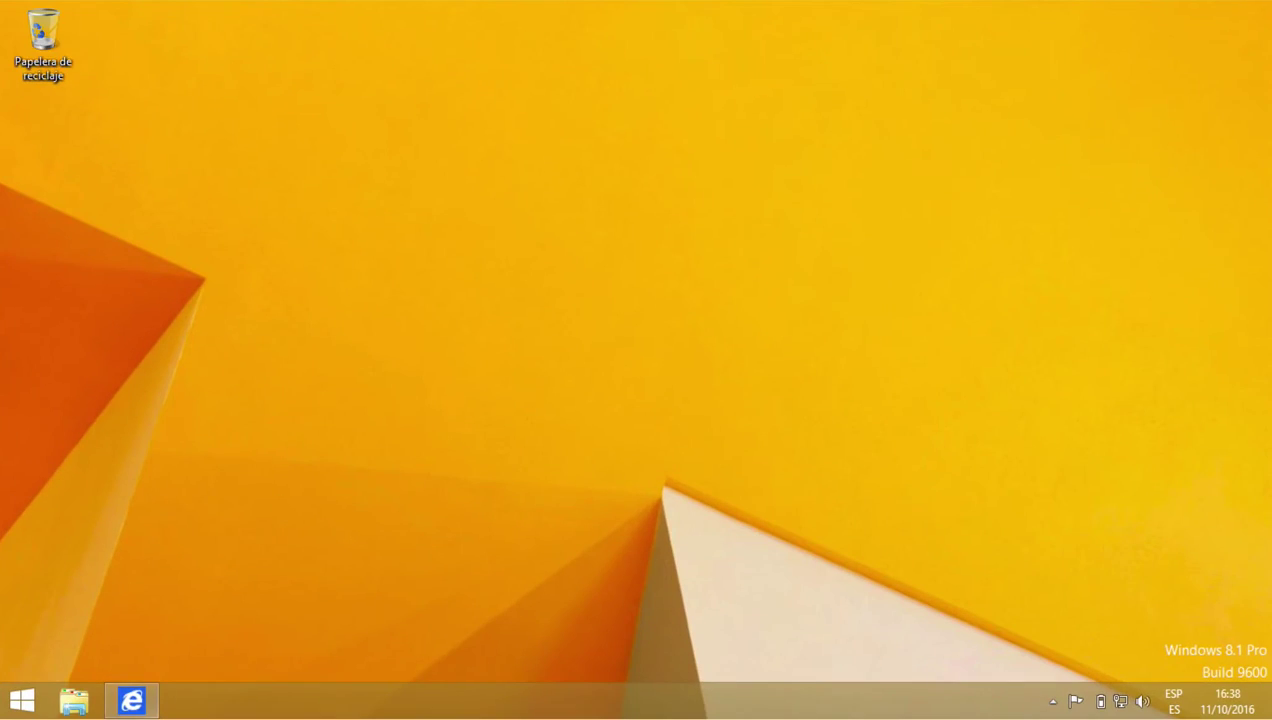
pyautogui.click(78, 702)
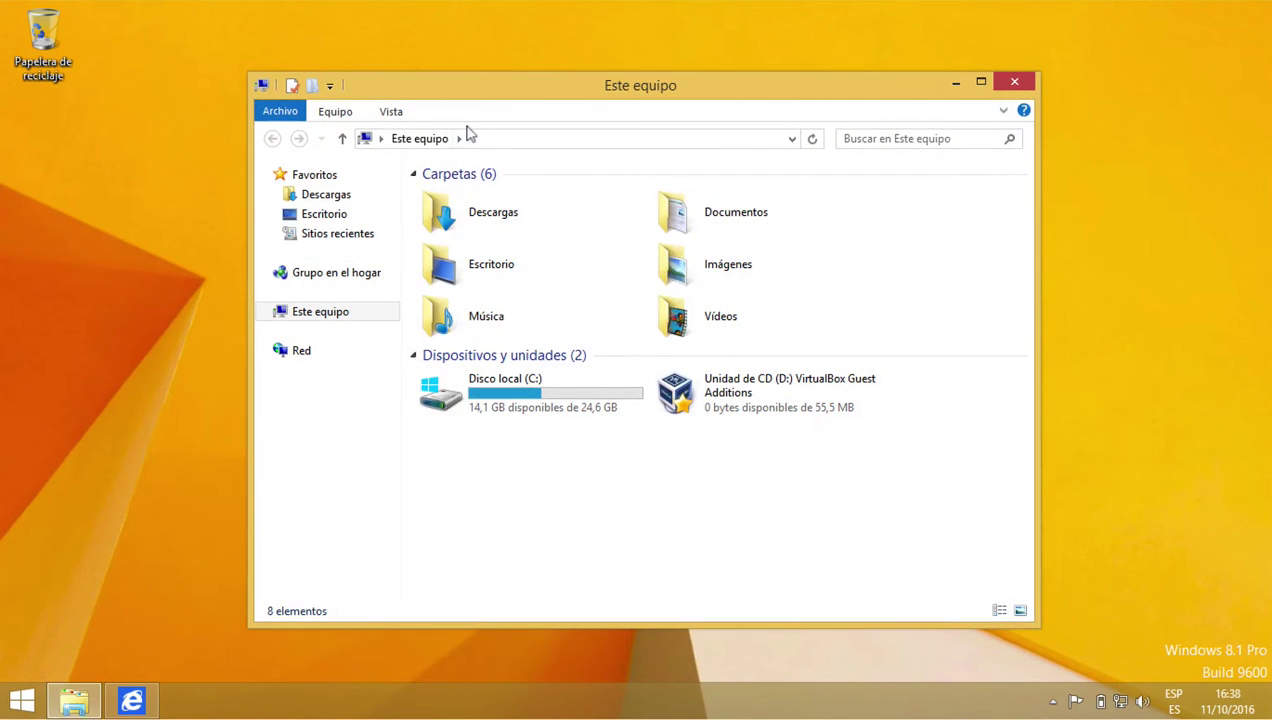
pyautogui.doubleClick(516, 216)
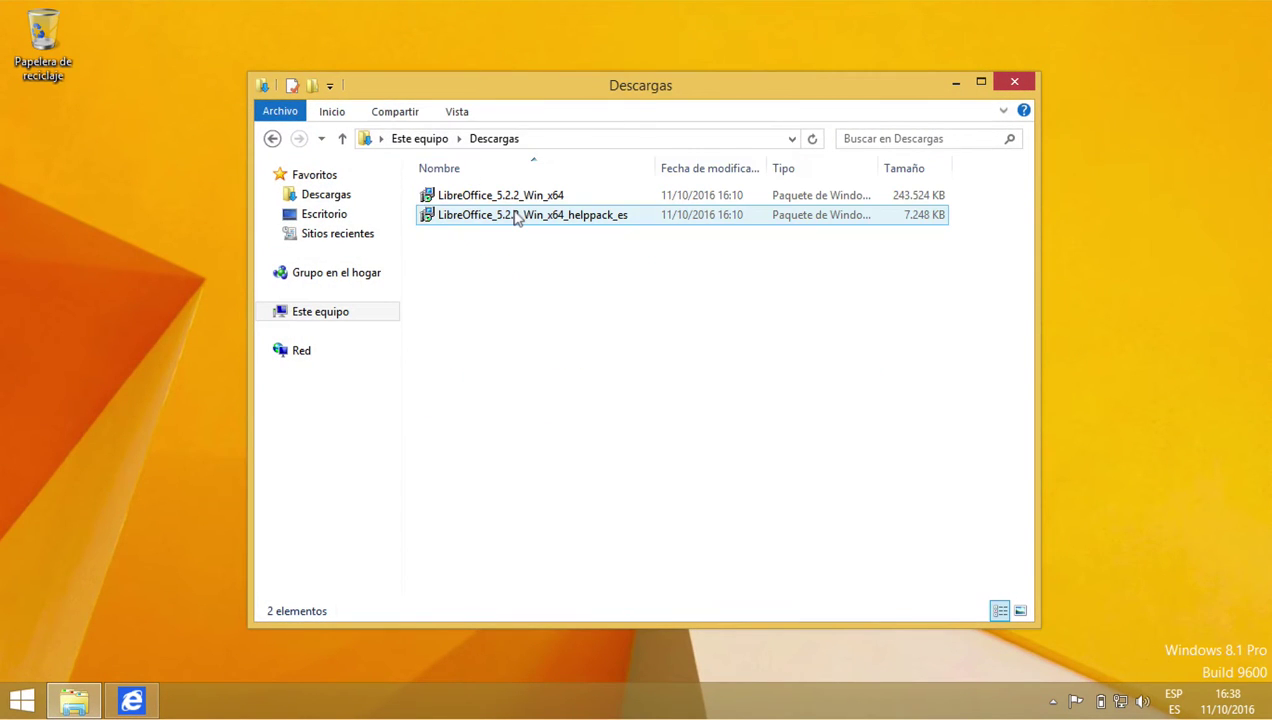
# Inspect the LibreOffice_5.2.2_Win_x64 installer and the Spanish help pack file in the Descargas folder
pyautogui.click(510, 192)
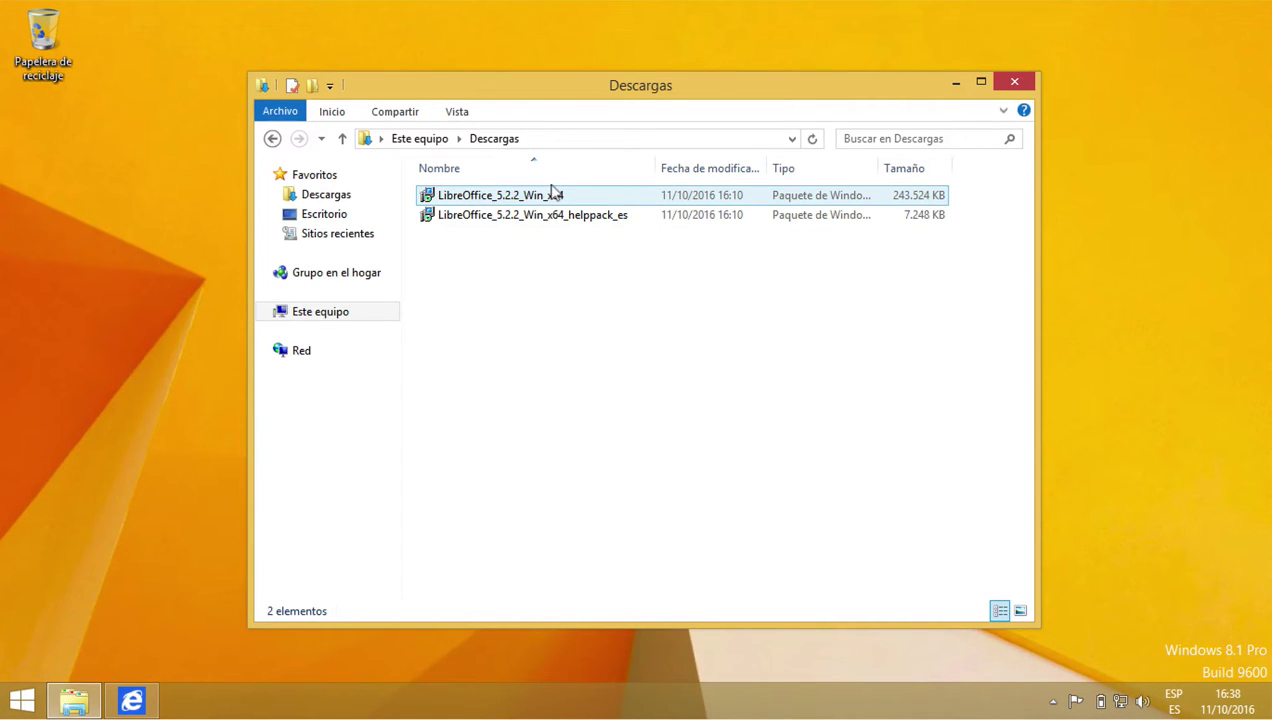
pyautogui.click(558, 215)
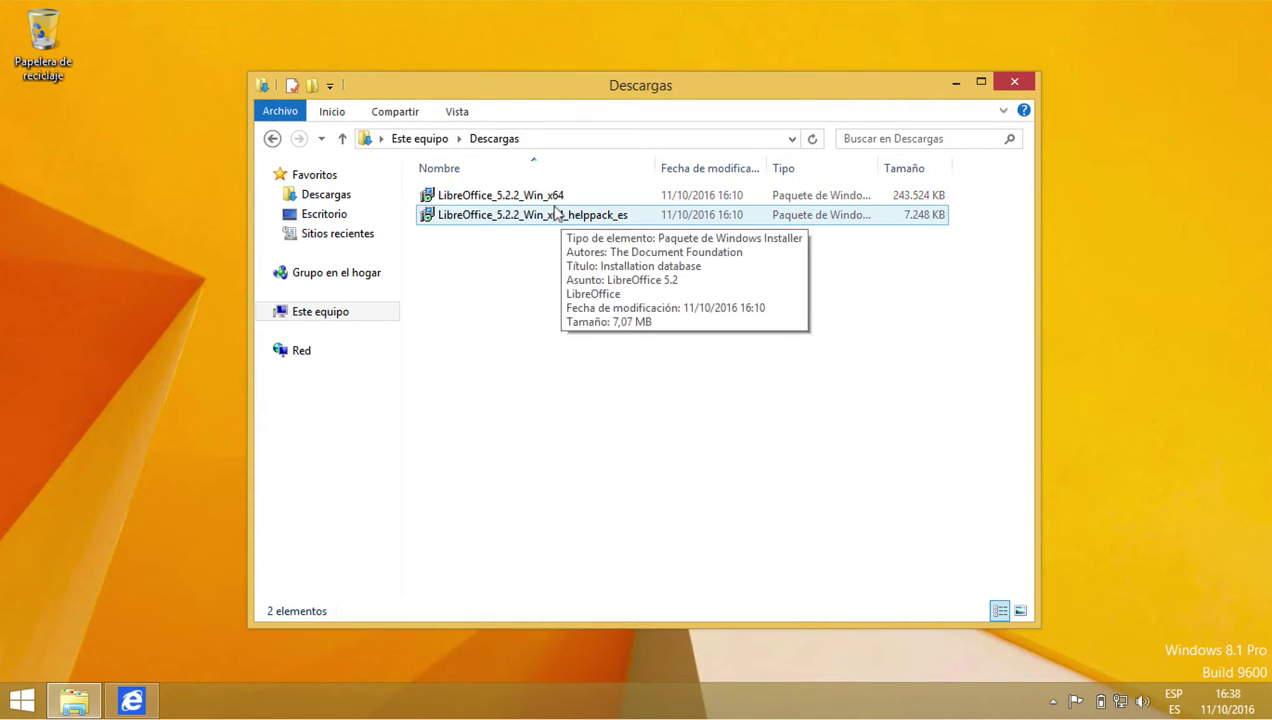
pyautogui.click(511, 194)
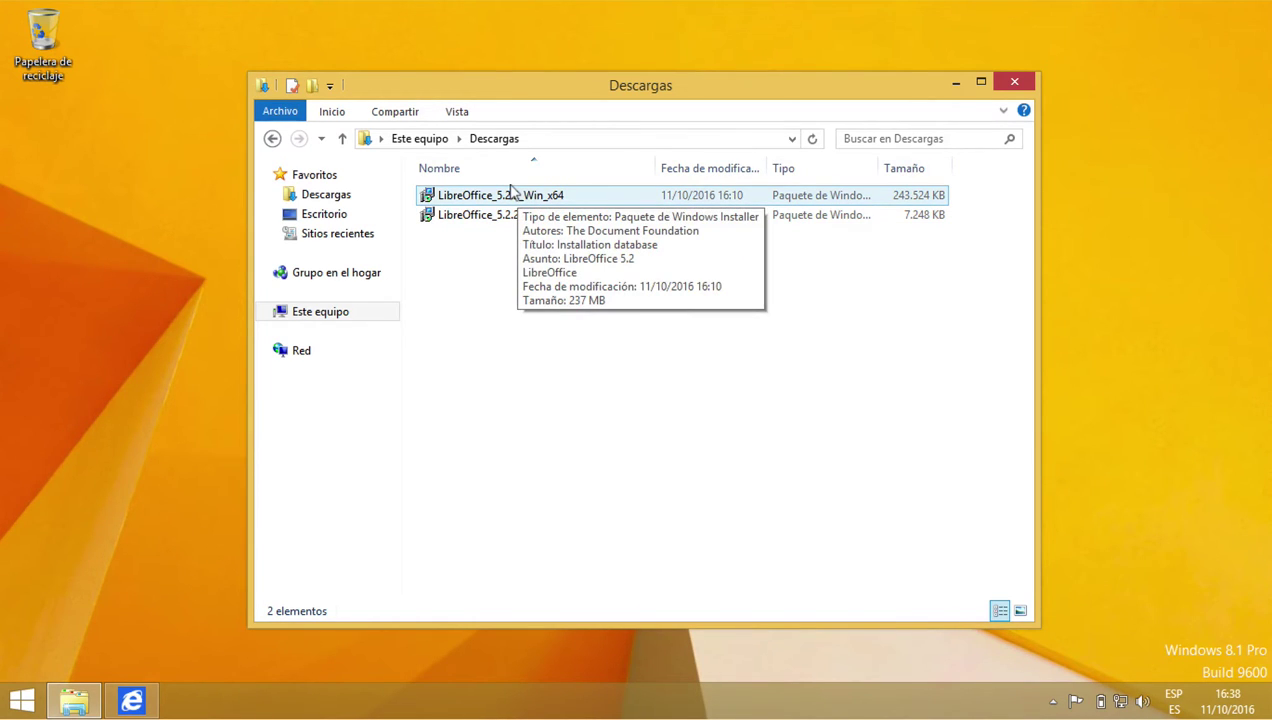
pyautogui.click(511, 194)
pyautogui.click(511, 194)
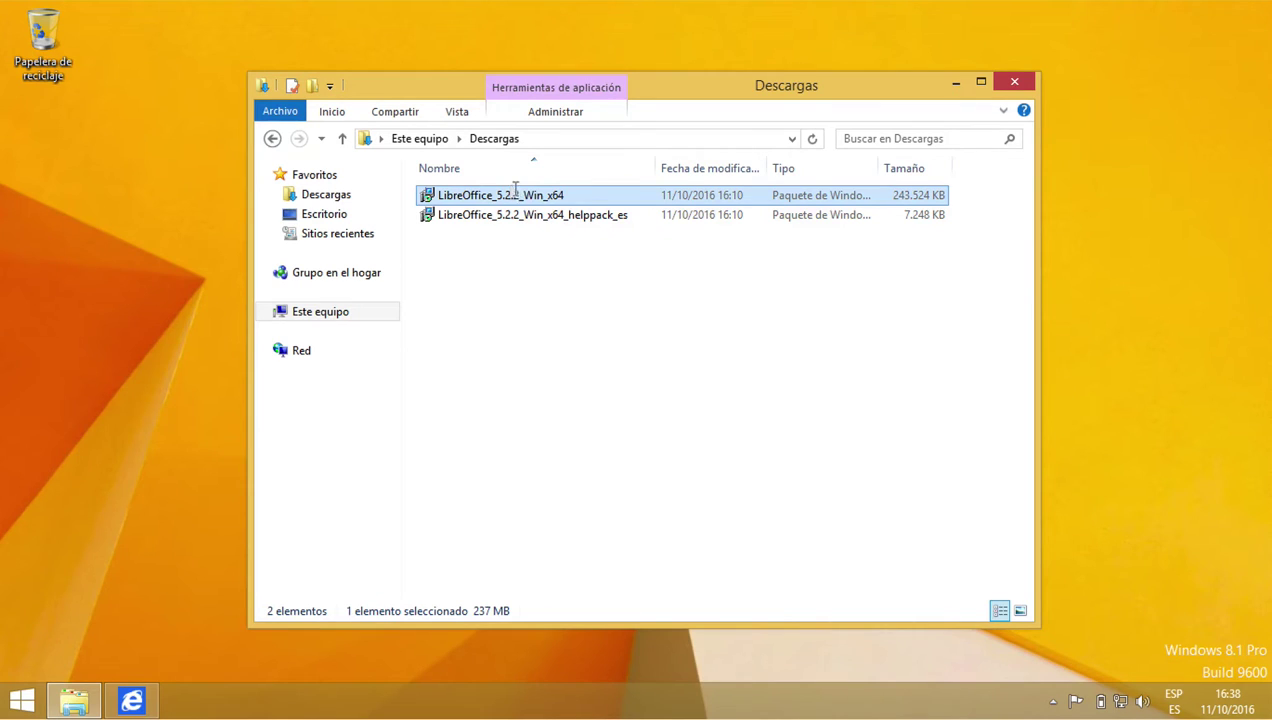
pyautogui.click(518, 236)
pyautogui.click(518, 236)
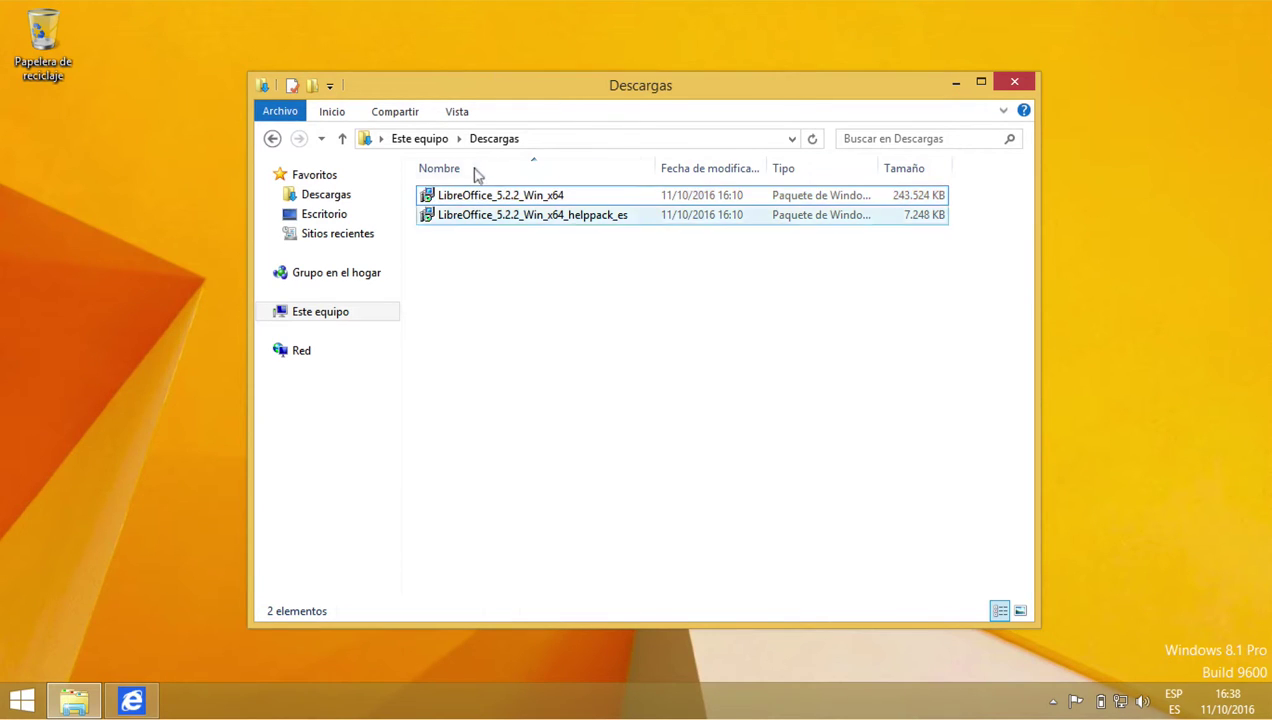
# Start the LibreOffice_5.2.2_Win_x64 installer and accept the Típica installation type
pyautogui.rightClick(480, 196)
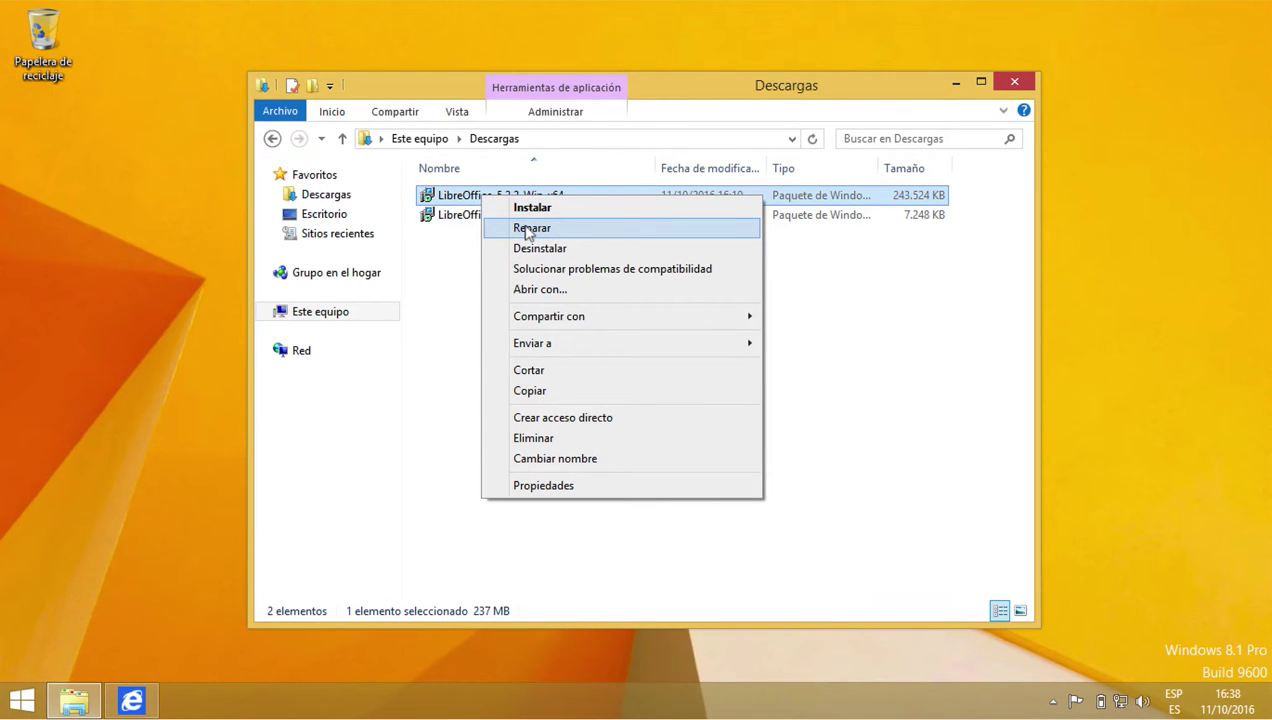
pyautogui.click(537, 206)
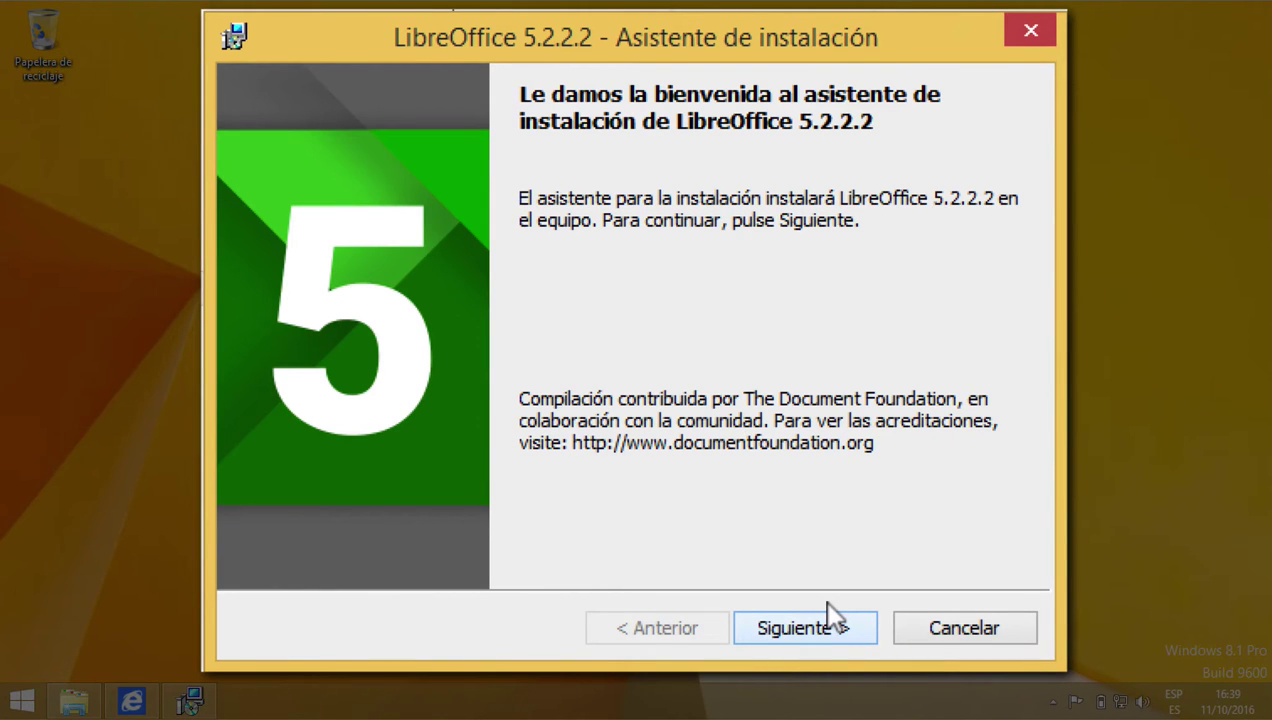
pyautogui.click(827, 602)
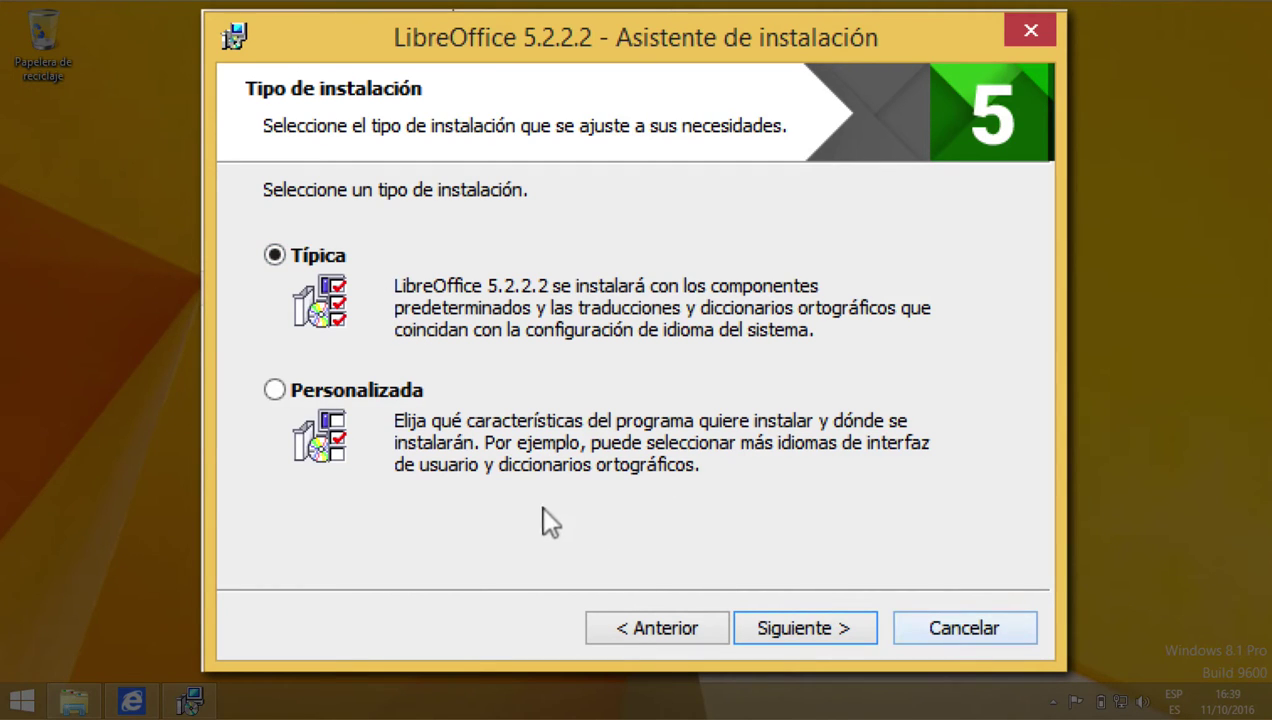
pyautogui.click(800, 628)
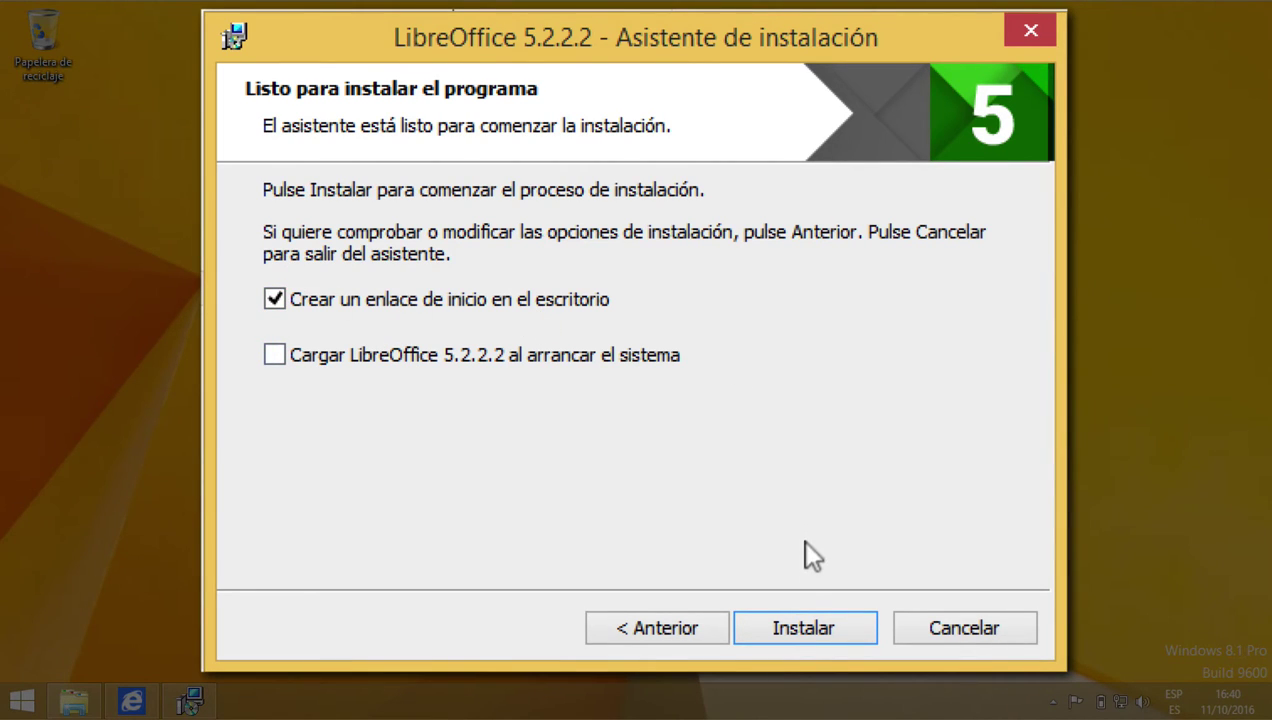
# Install LibreOffice with a desktop shortcut and without loading at startup, authorize the installation, and finish the wizard
pyautogui.click(808, 627)
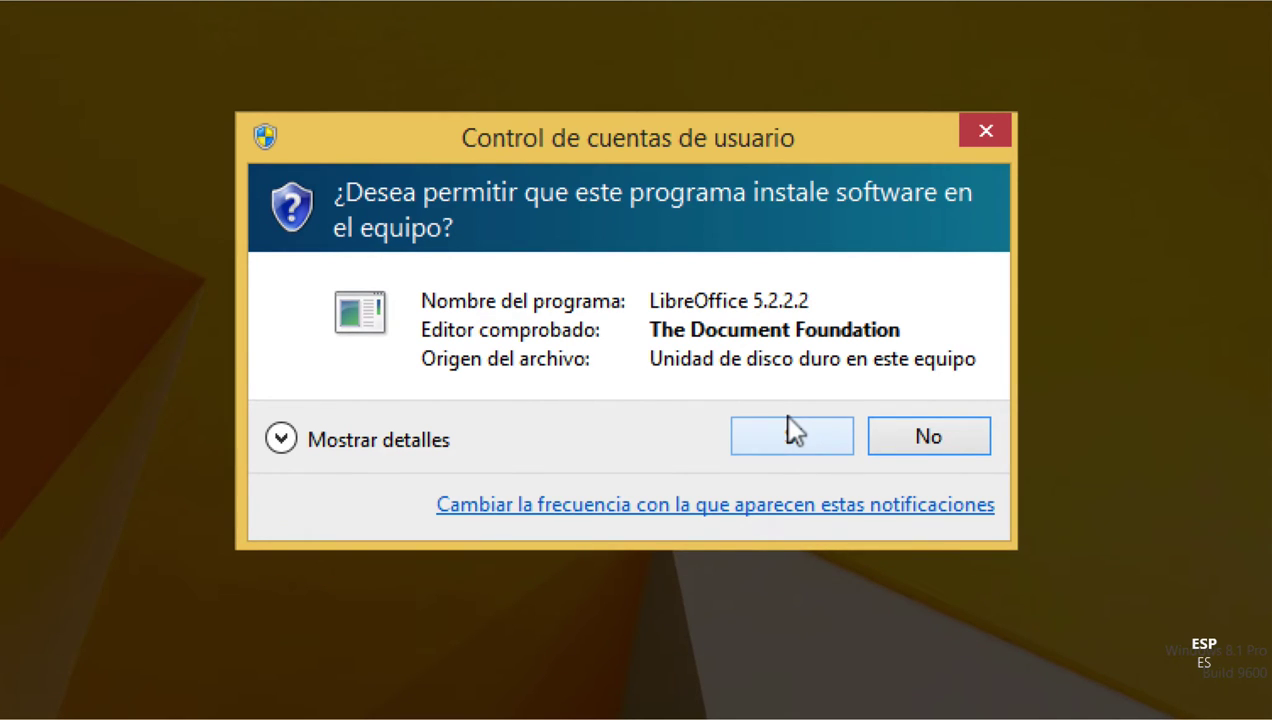
pyautogui.click(792, 434)
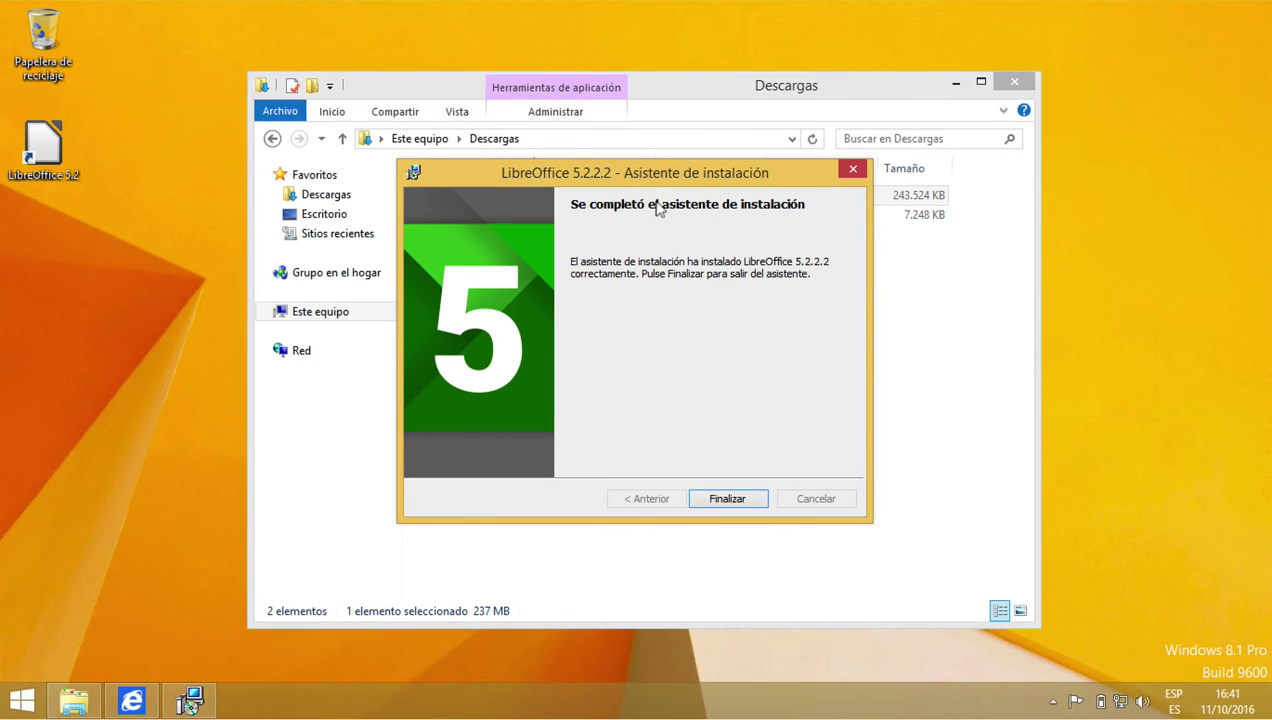
pyautogui.click(729, 497)
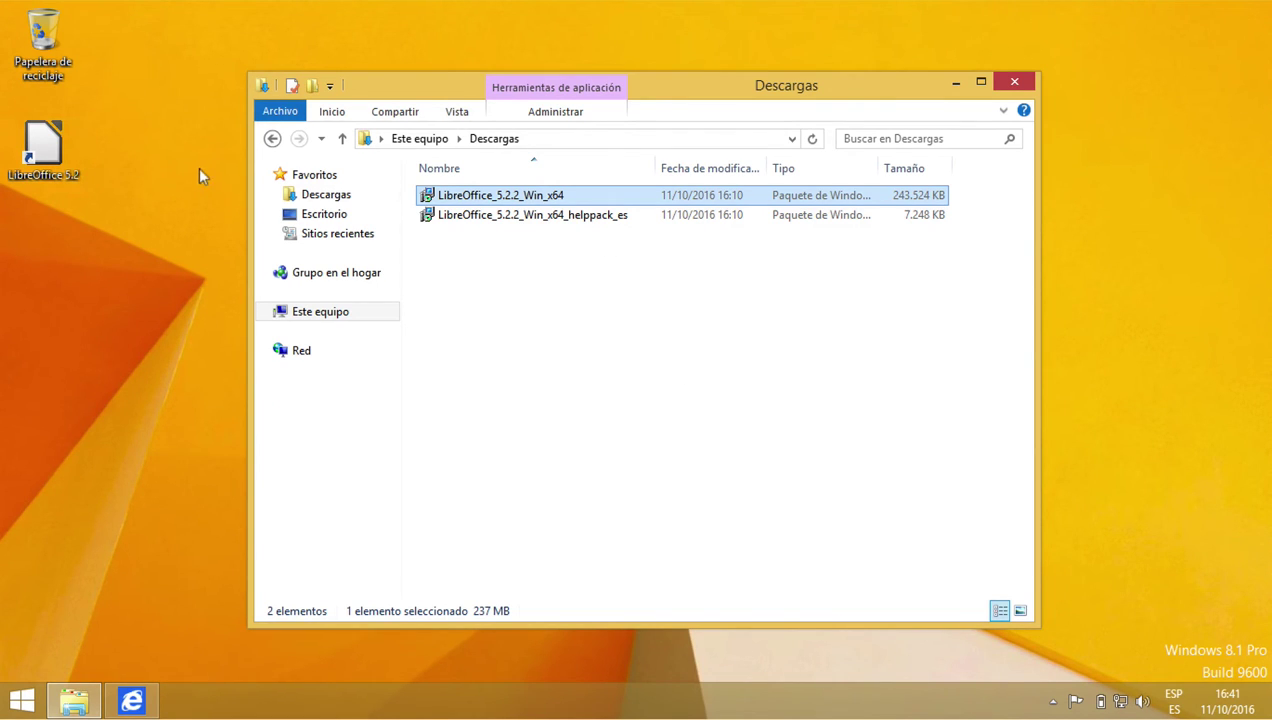
# Start the LibreOffice_5.2.2_Win_x64_helppack_es installer and accept the destination folder C:\Program Files\LibreOffice 5\
pyautogui.click(465, 219)
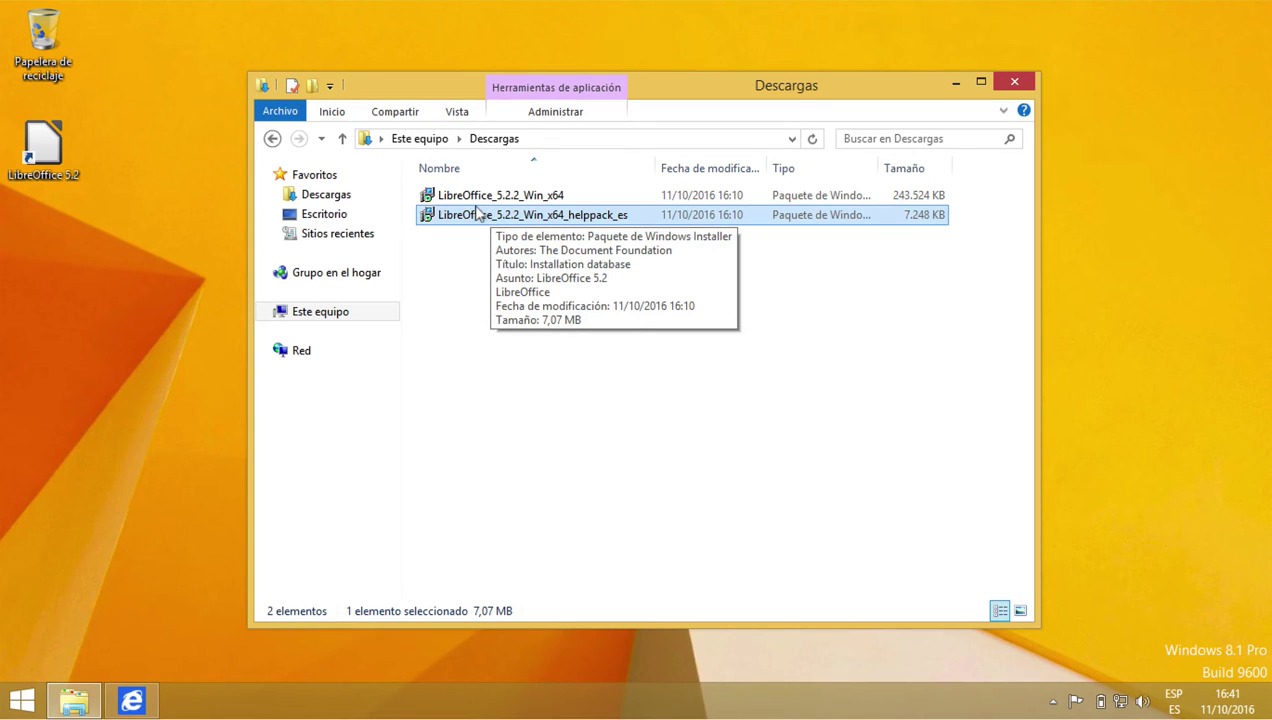
pyautogui.doubleClick(476, 215)
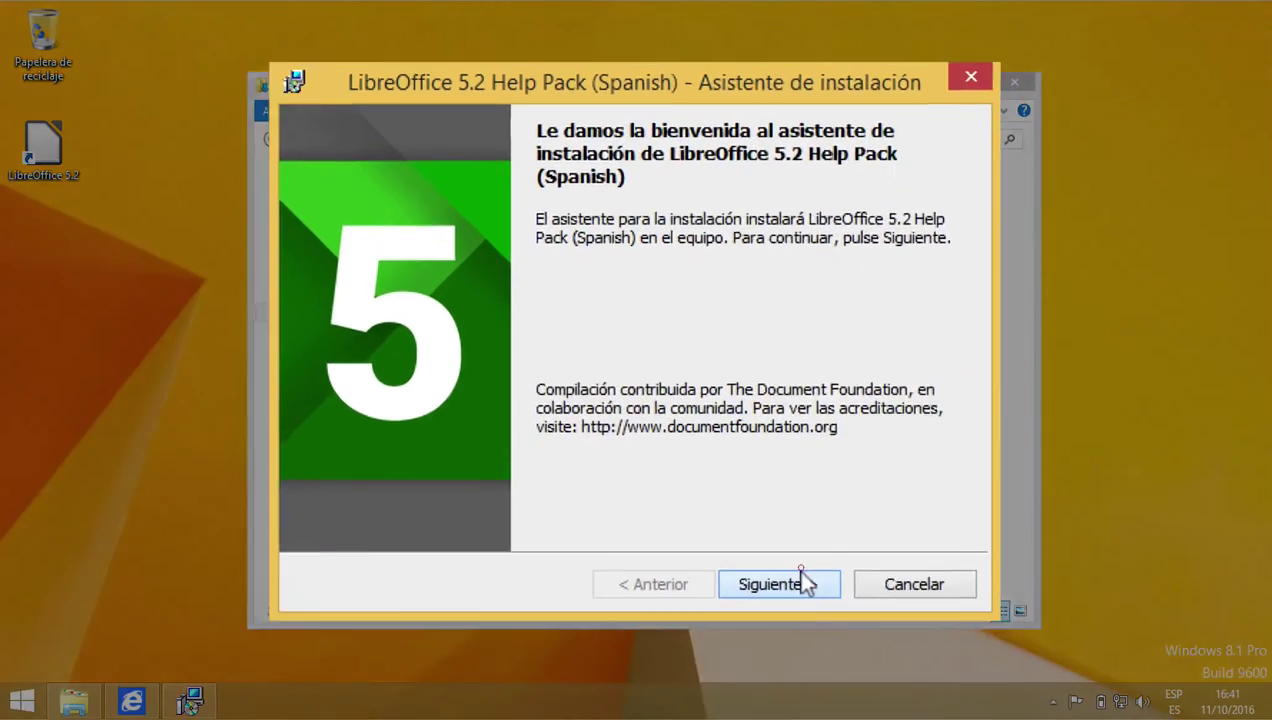
pyautogui.click(745, 498)
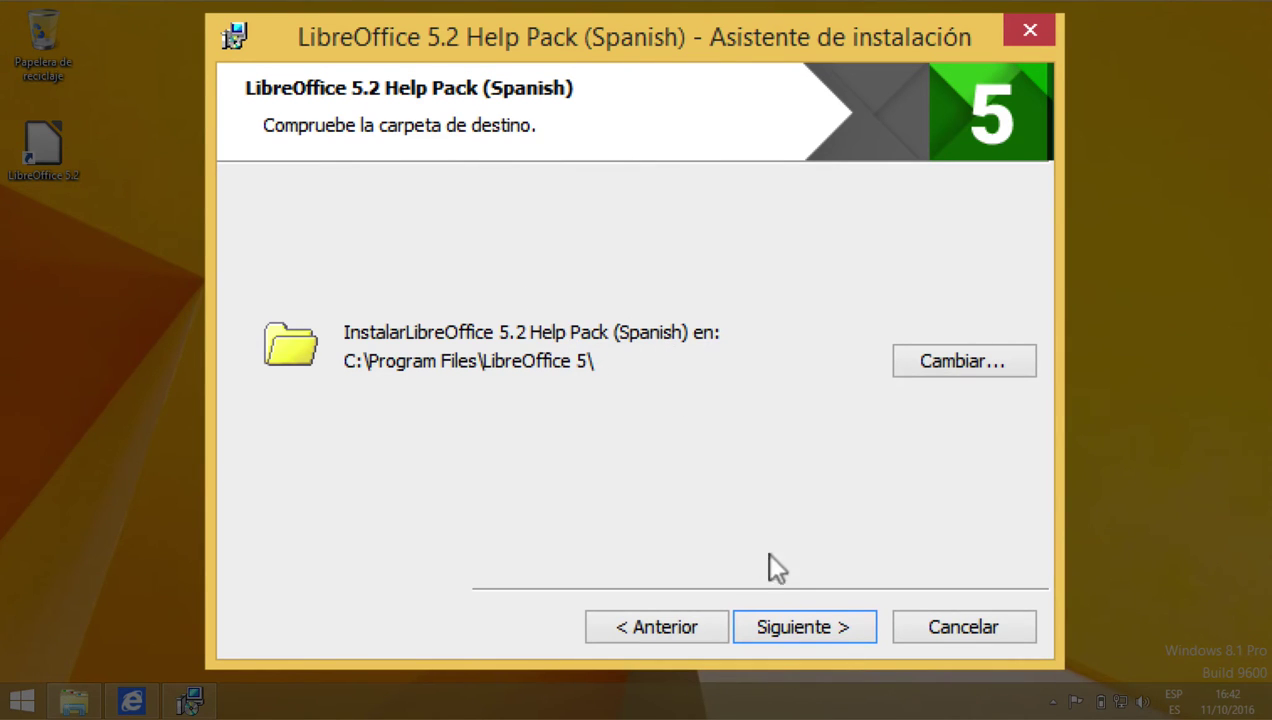
pyautogui.click(813, 620)
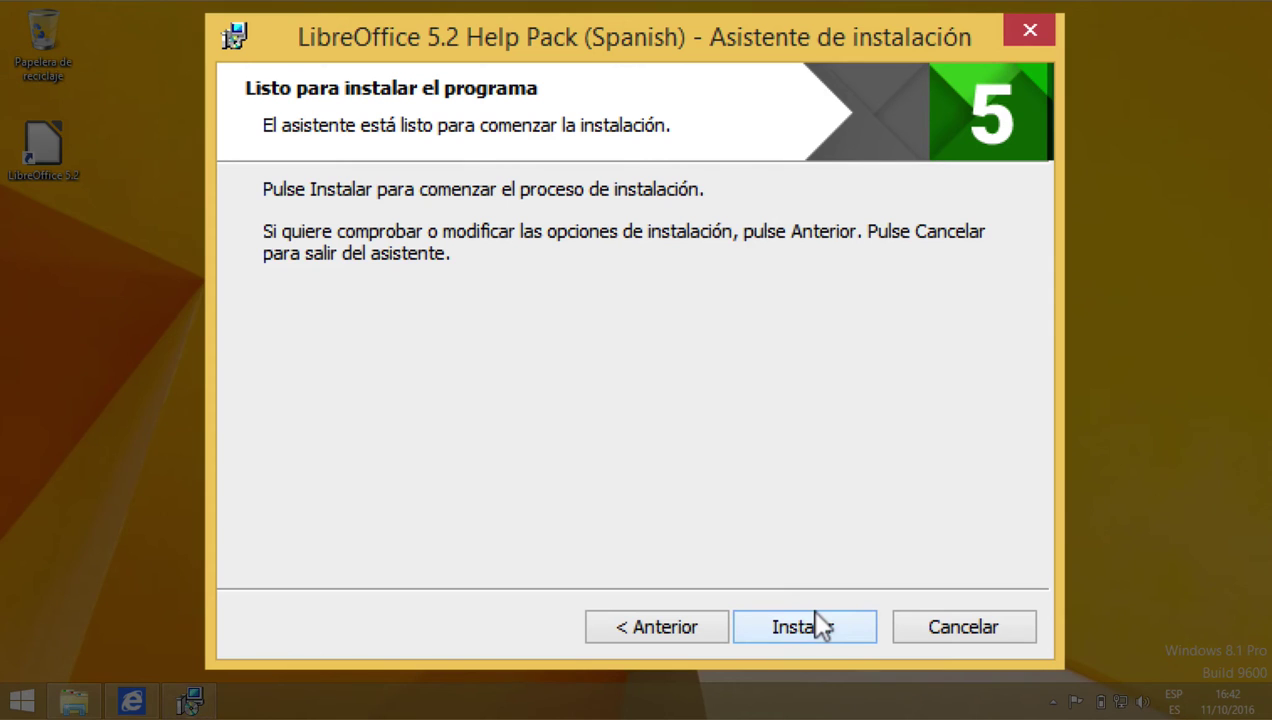
# Install the Spanish help pack, authorizing it and finishing its wizard, and close the Descargas window
pyautogui.click(815, 613)
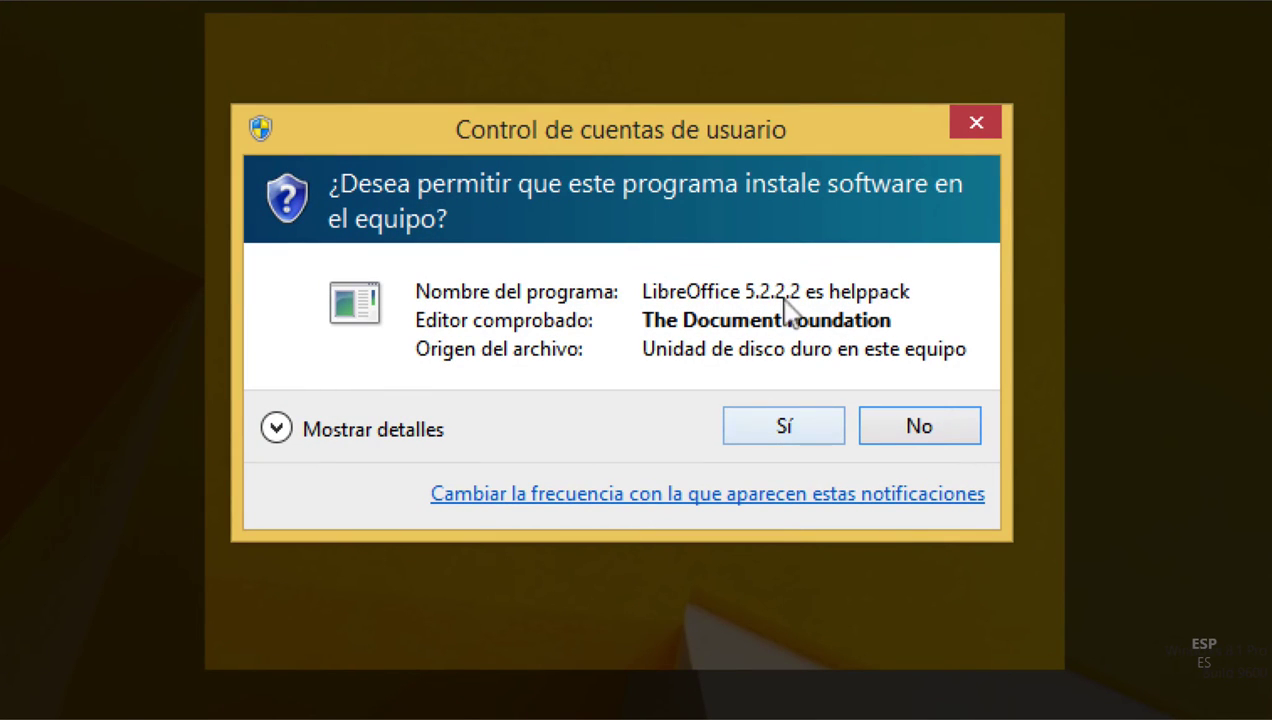
pyautogui.click(790, 406)
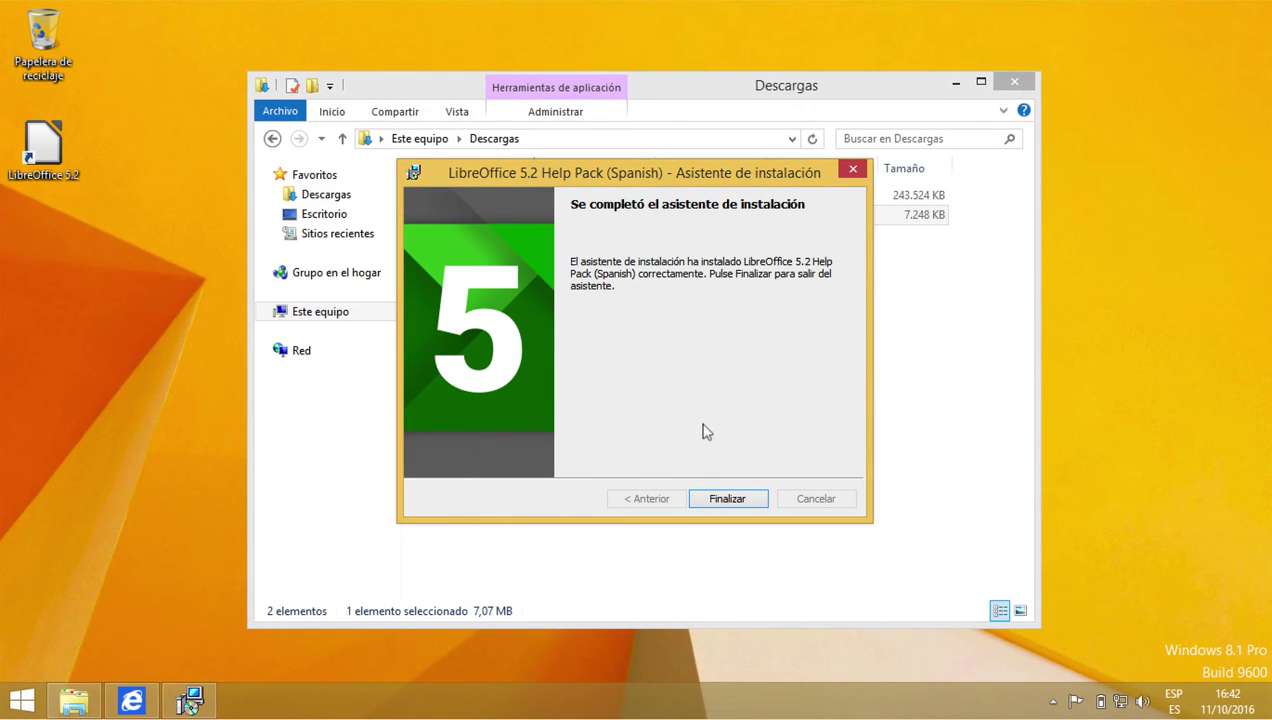
pyautogui.click(718, 500)
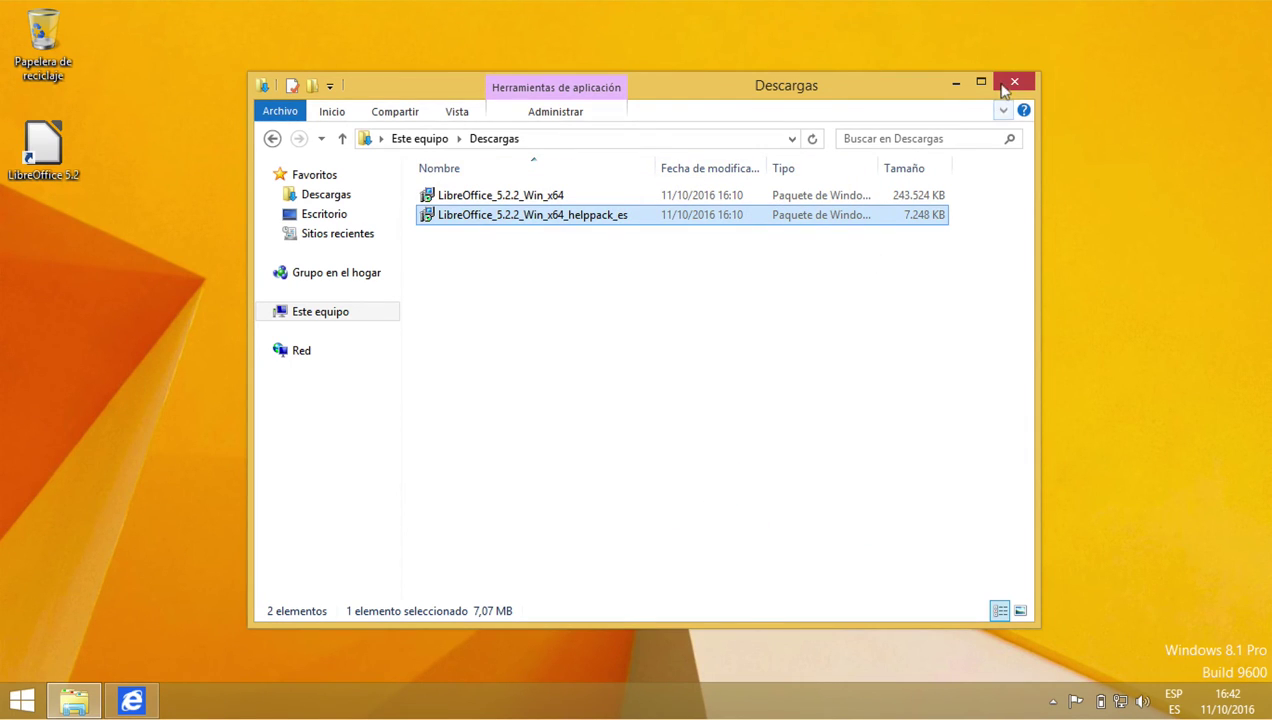
pyautogui.click(1014, 82)
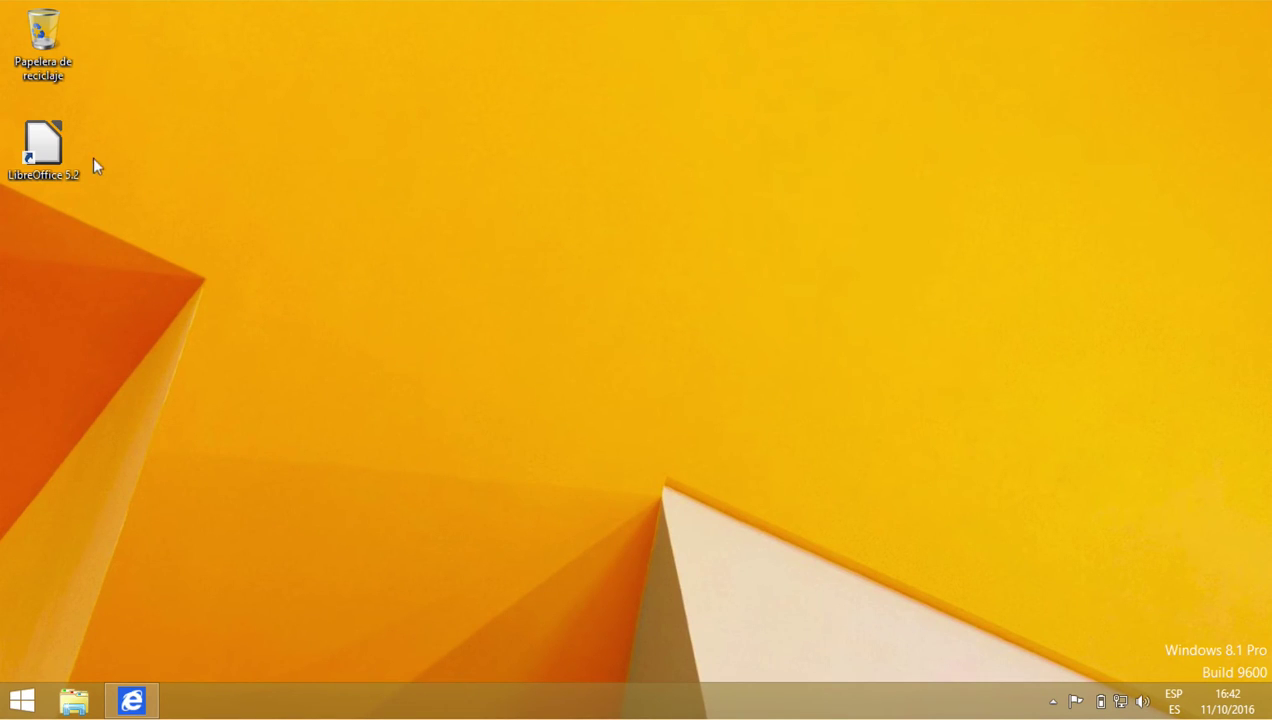
# Find the LibreOffice 5.2 group among all installed applications, launch LibreOffice, and create a new Writer document
pyautogui.click(14, 698)
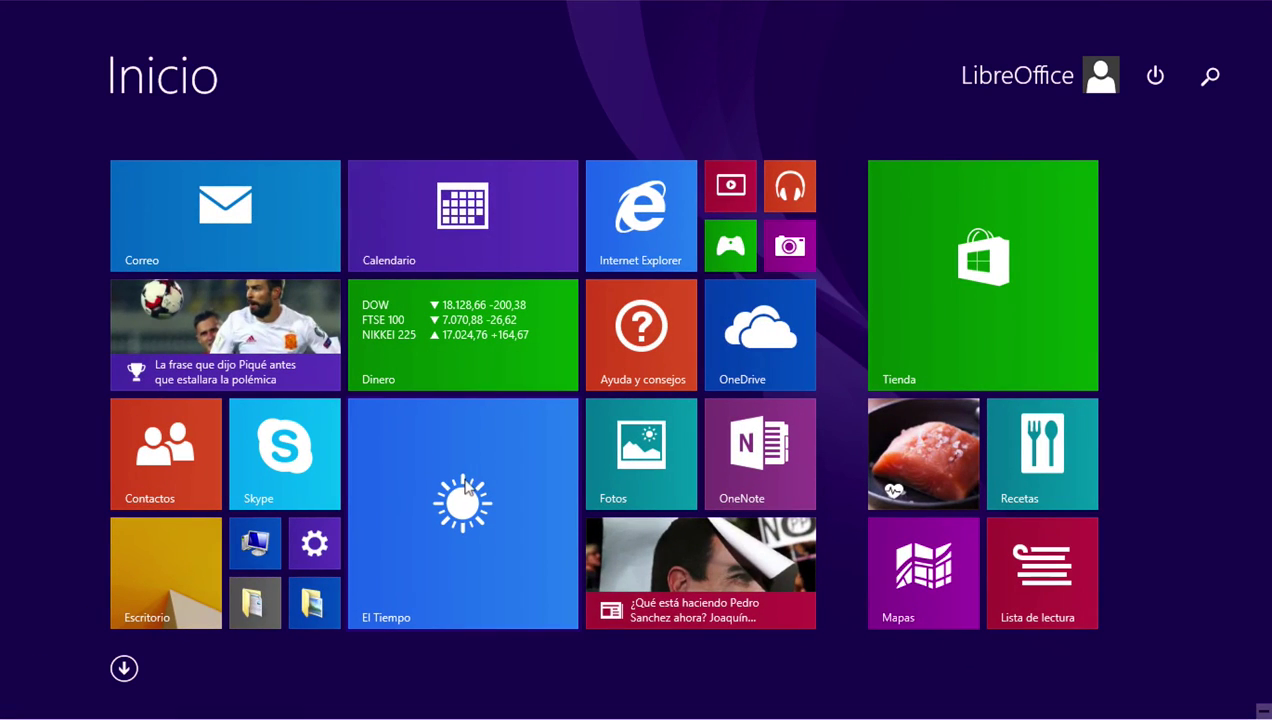
pyautogui.click(123, 668)
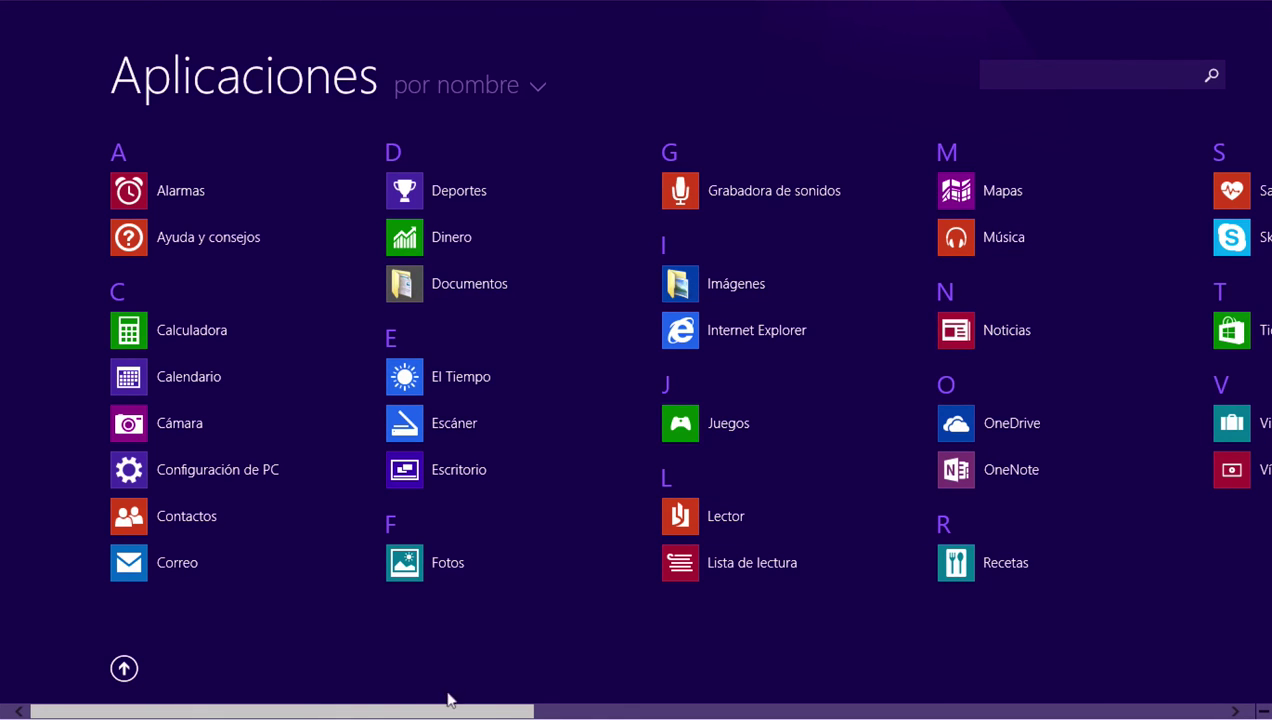
pyautogui.moveTo(483, 709); pyautogui.dragTo(769, 709)
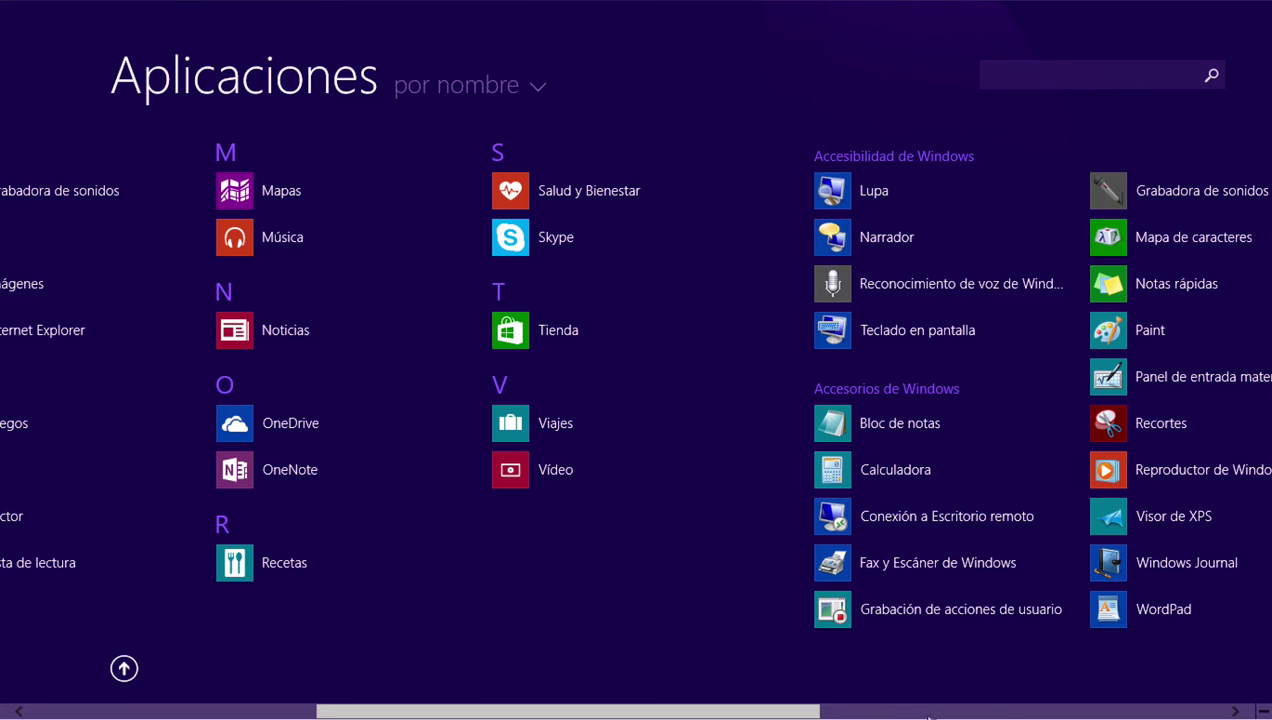
pyautogui.scroll(-2, 928, 716)
pyautogui.scroll(-3, 928, 716)
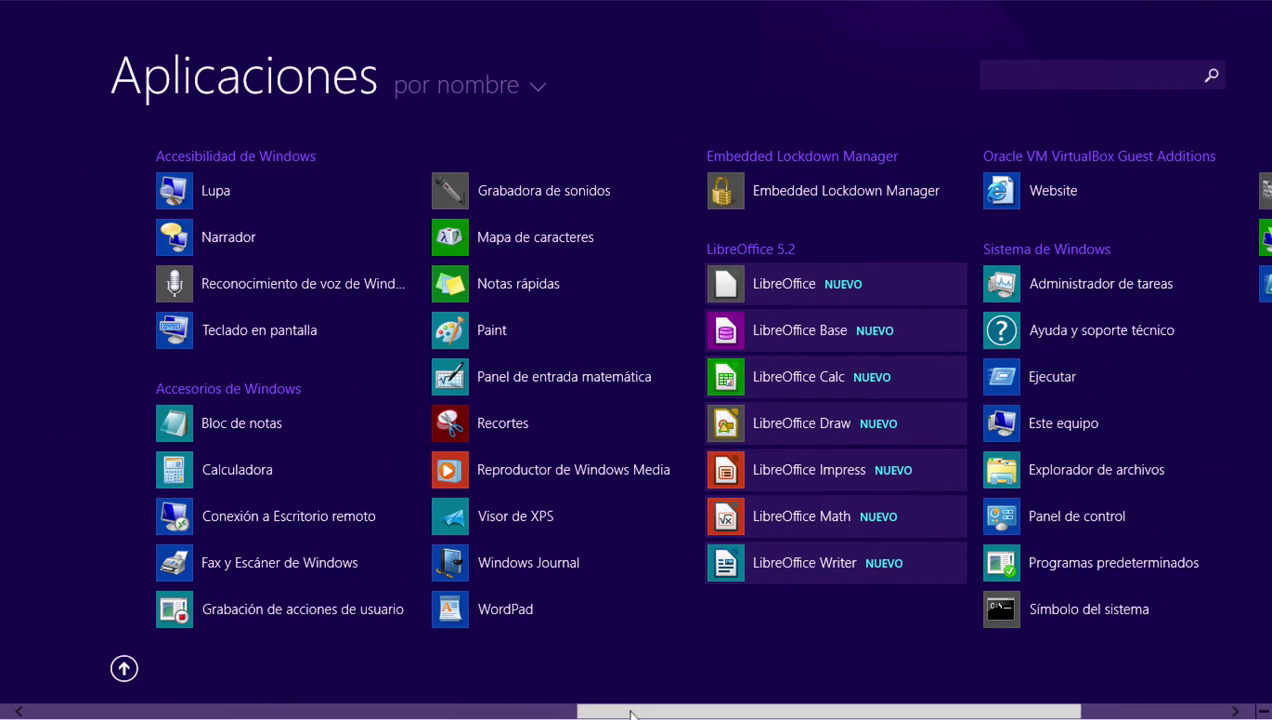
pyautogui.scroll(-2, 650, 707)
pyautogui.scroll(3, 708, 710)
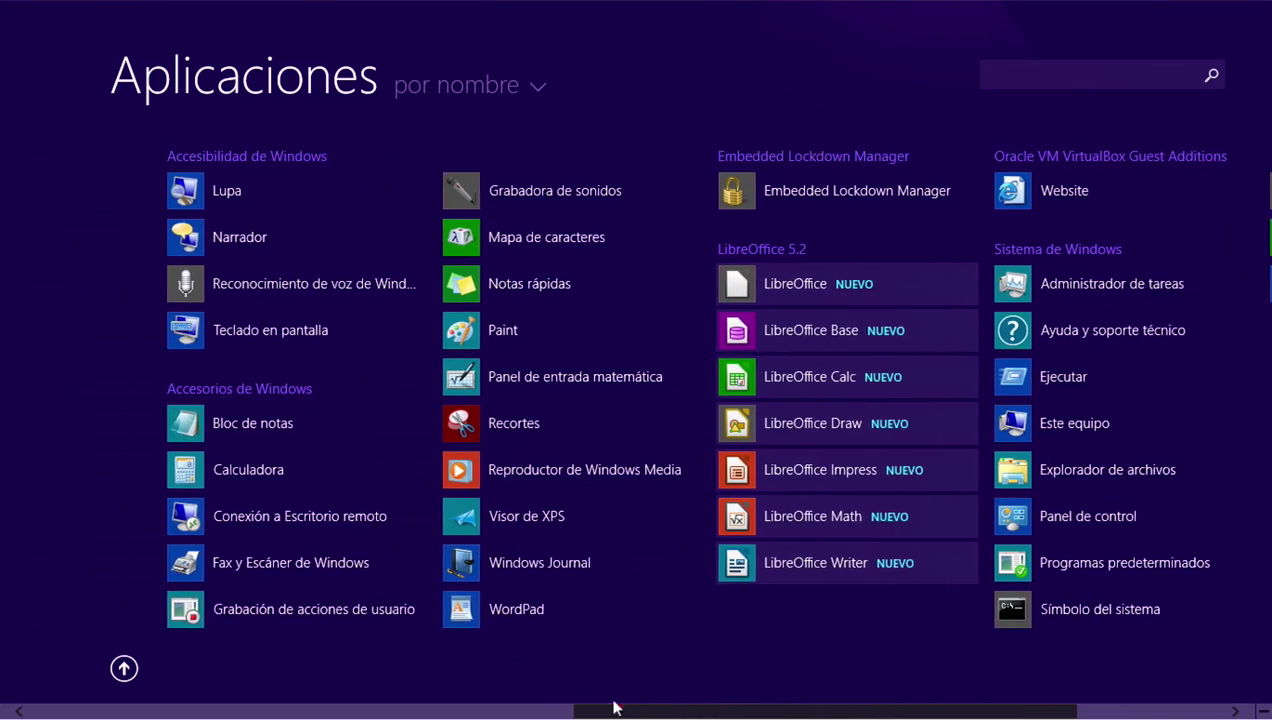
pyautogui.click(866, 284)
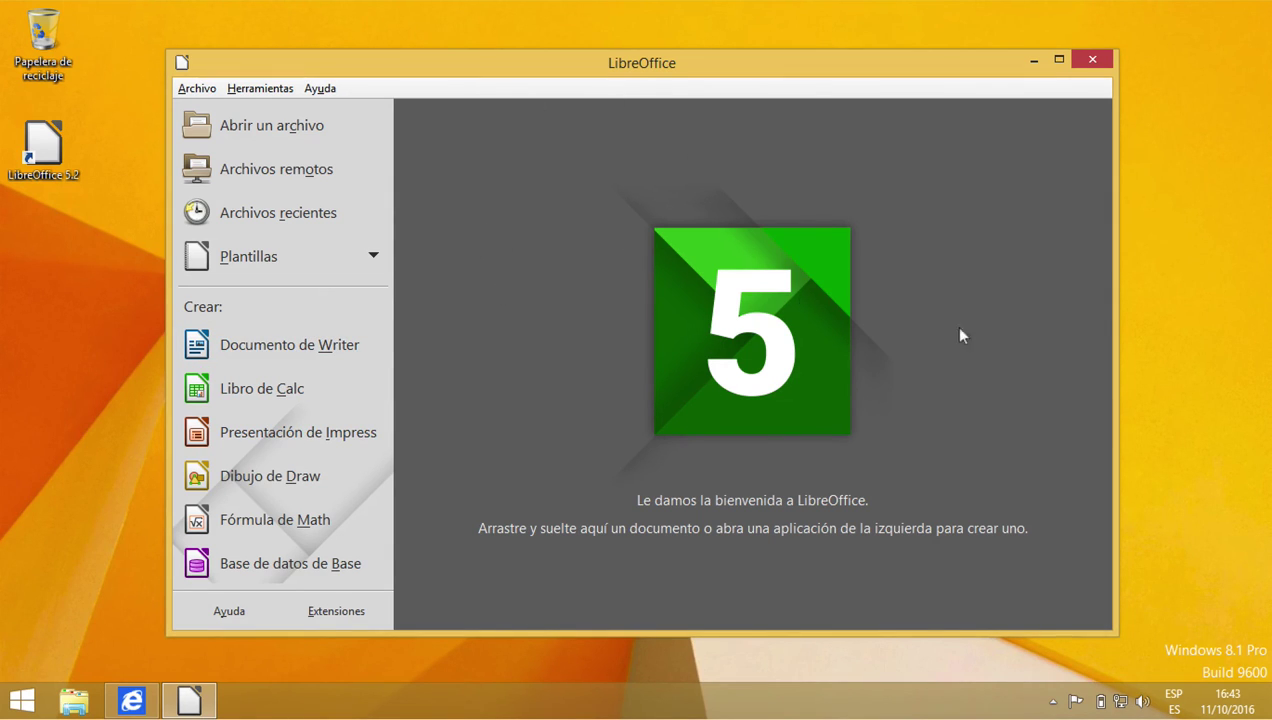
pyautogui.click(303, 343)
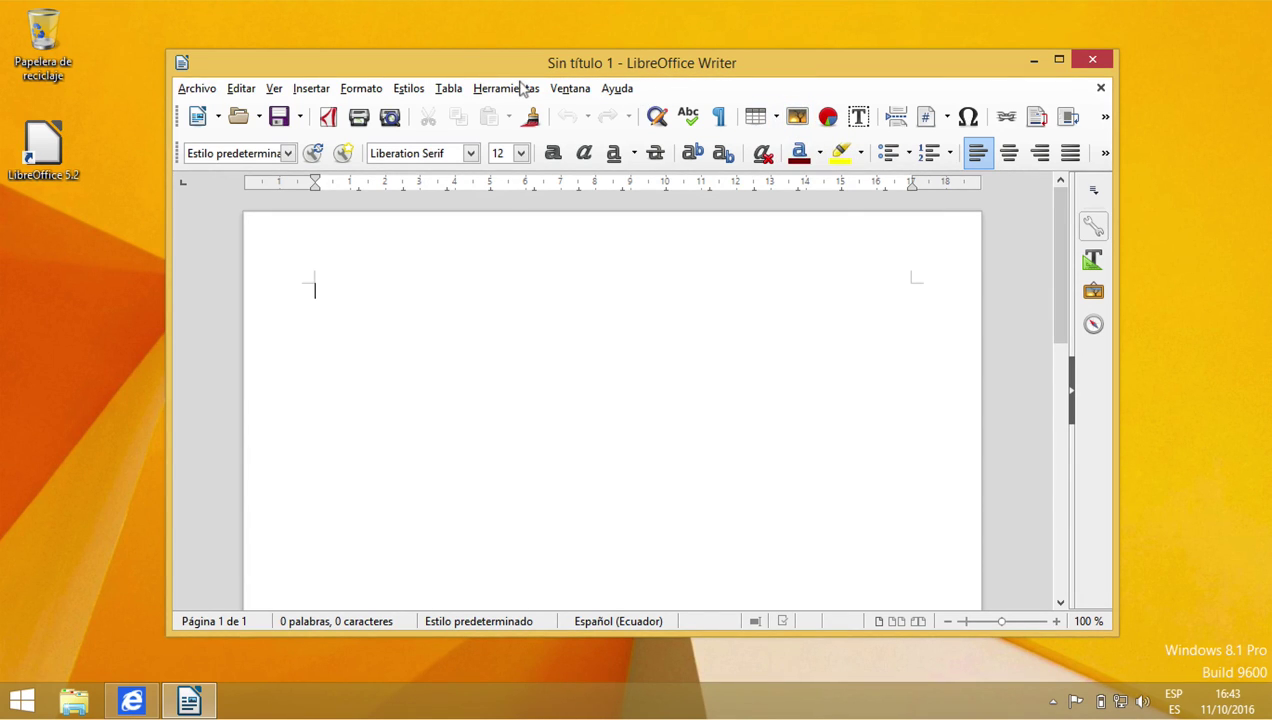
# Examine the General, Seguridad and Personalización pages of the LibreOffice options, dismiss the options without changes, and close Writer
pyautogui.click(522, 89)
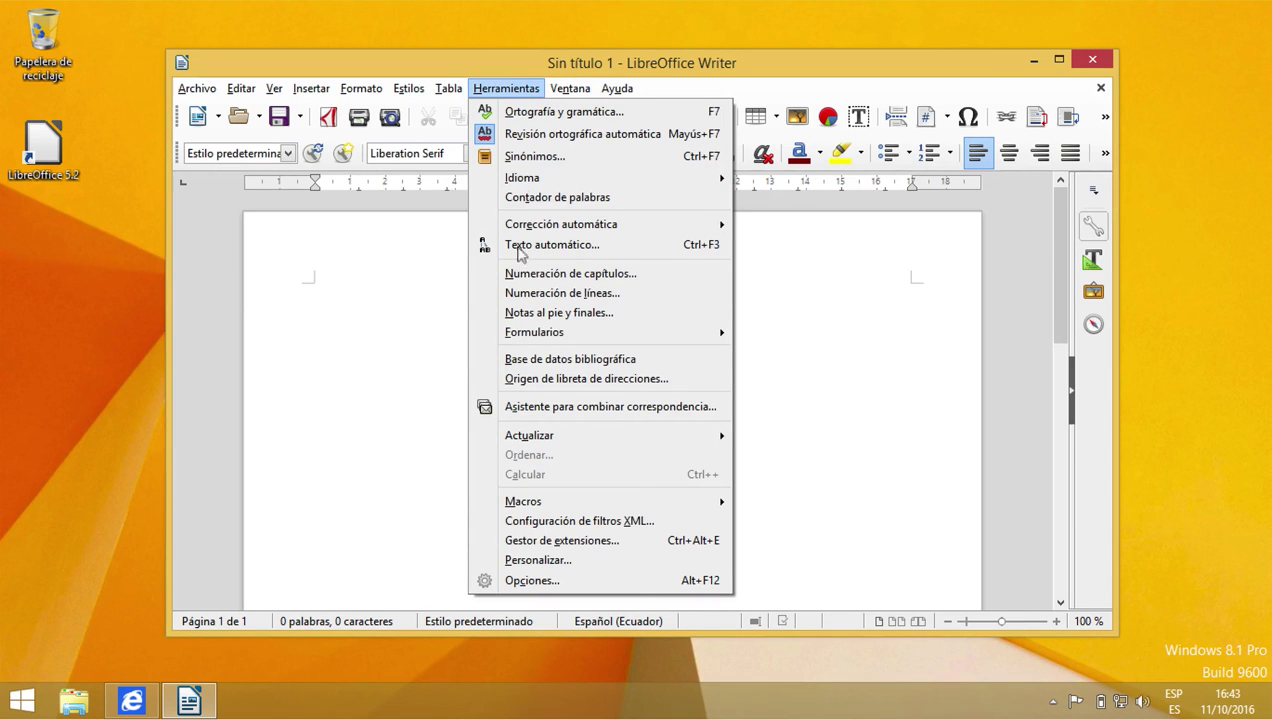
pyautogui.click(546, 580)
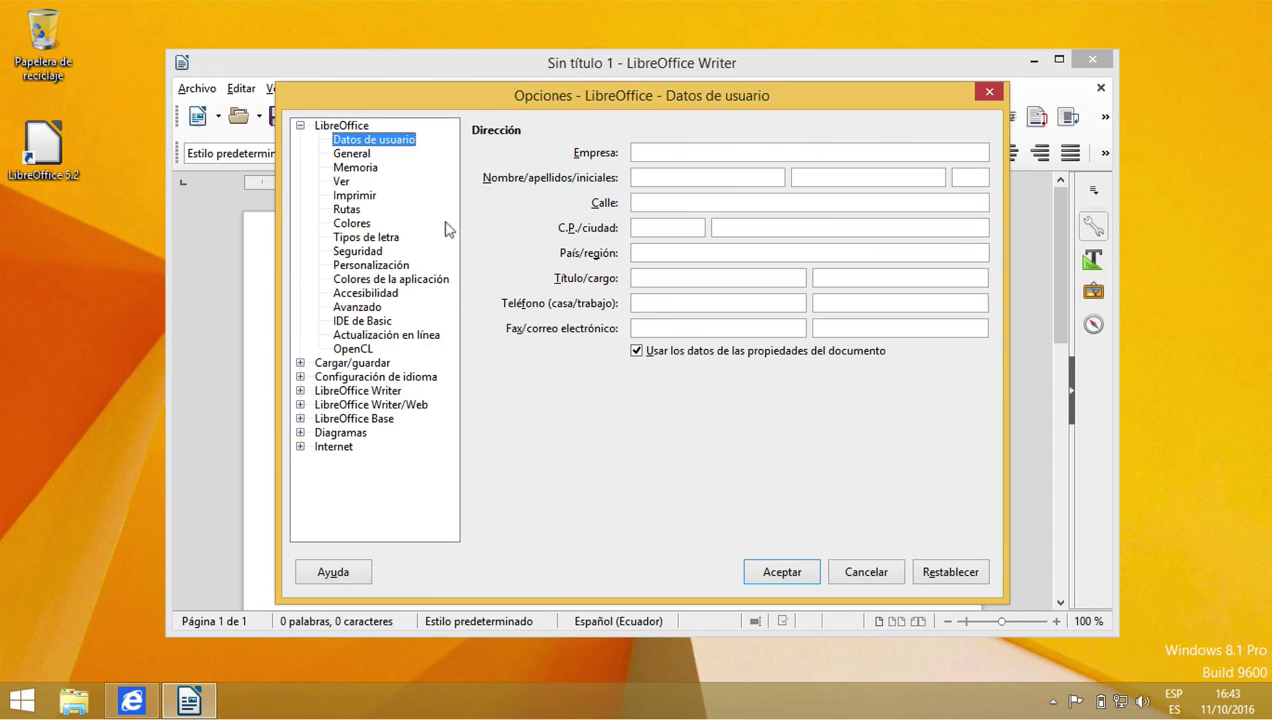
pyautogui.click(372, 156)
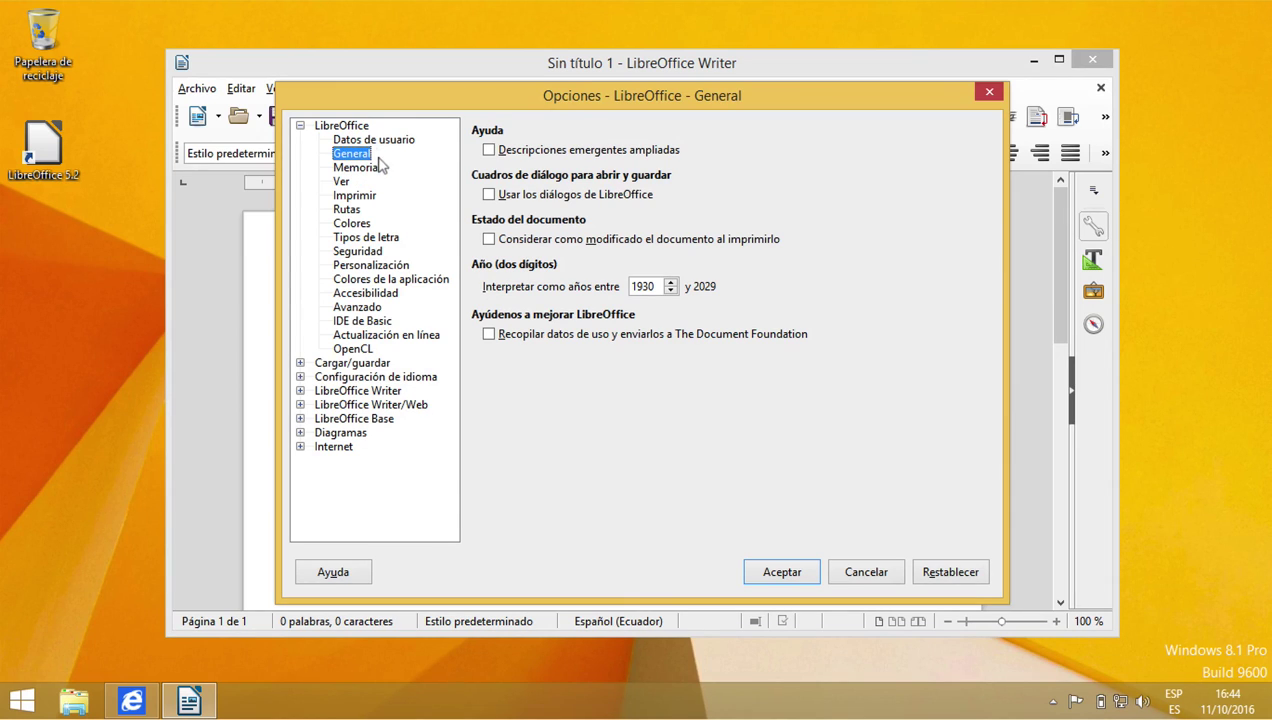
pyautogui.click(378, 253)
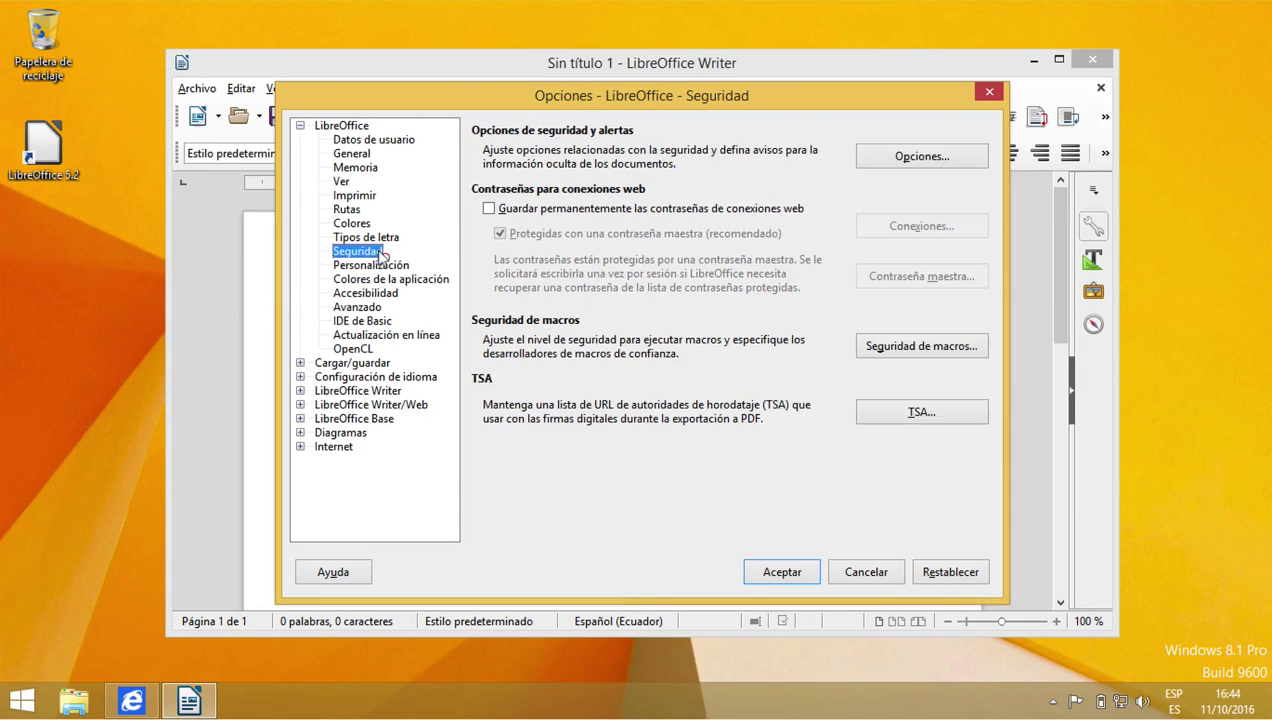
pyautogui.click(381, 264)
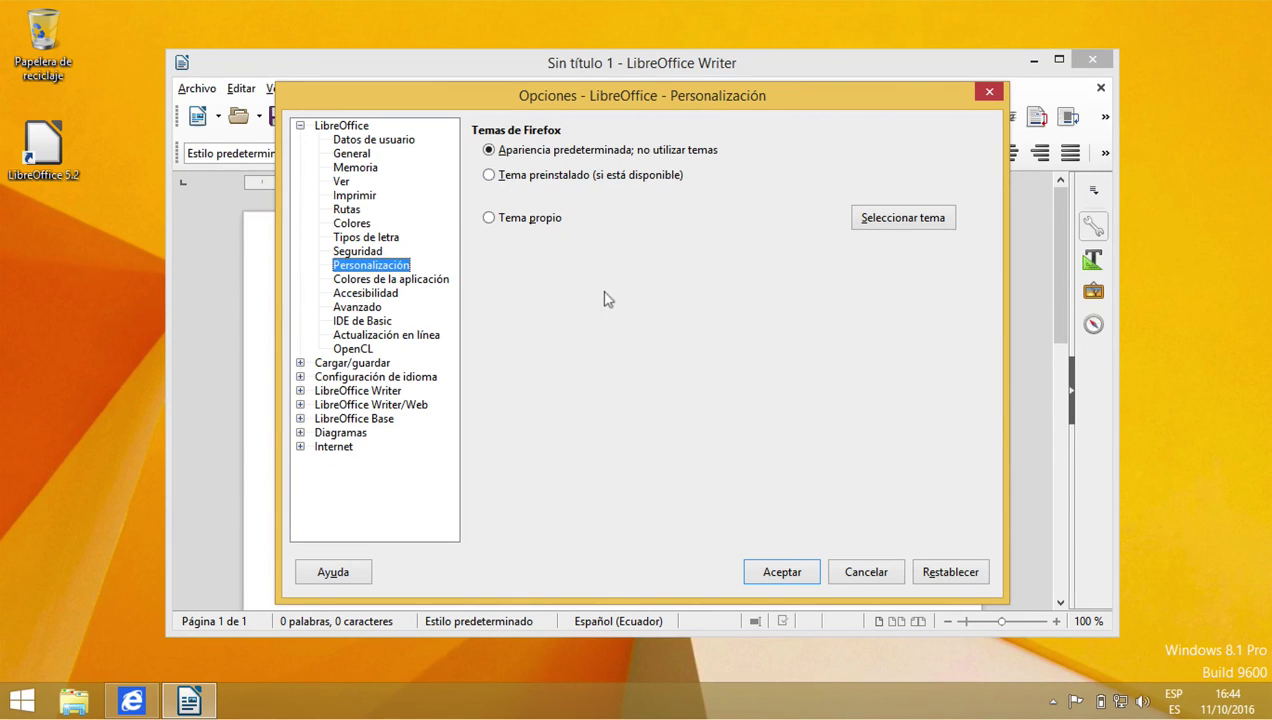
pyautogui.click(866, 572)
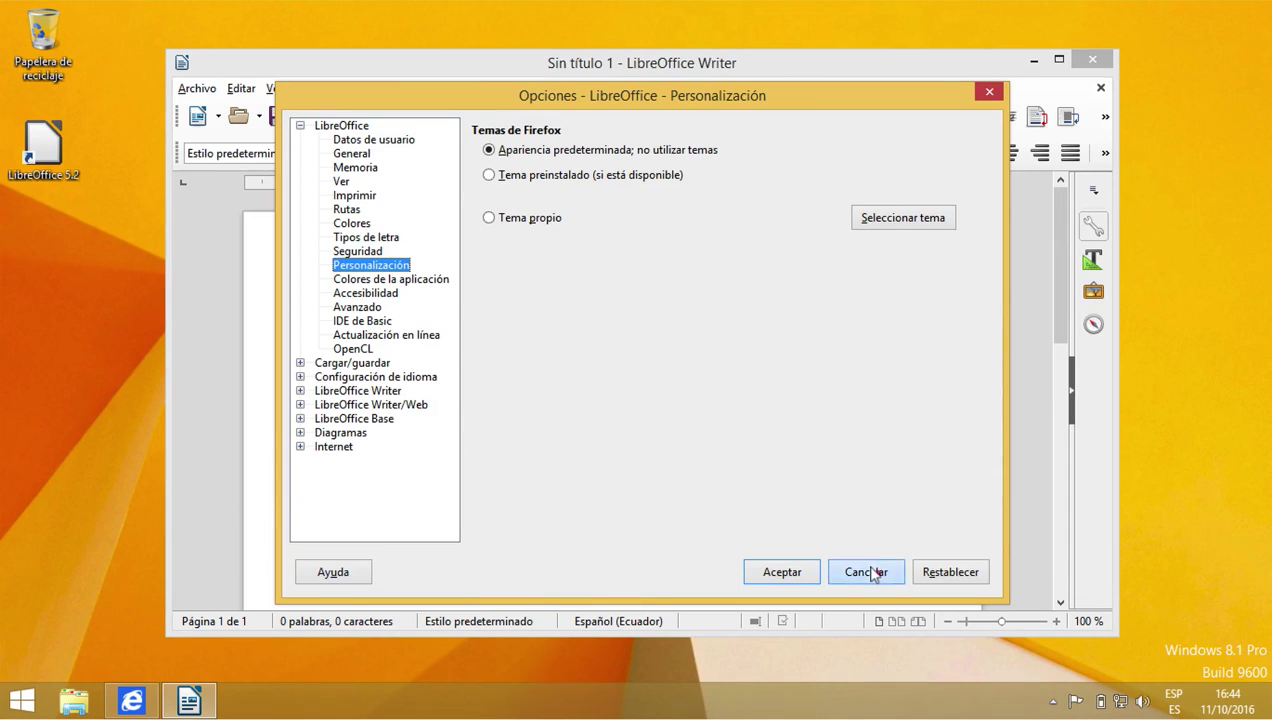
pyautogui.click(1092, 60)
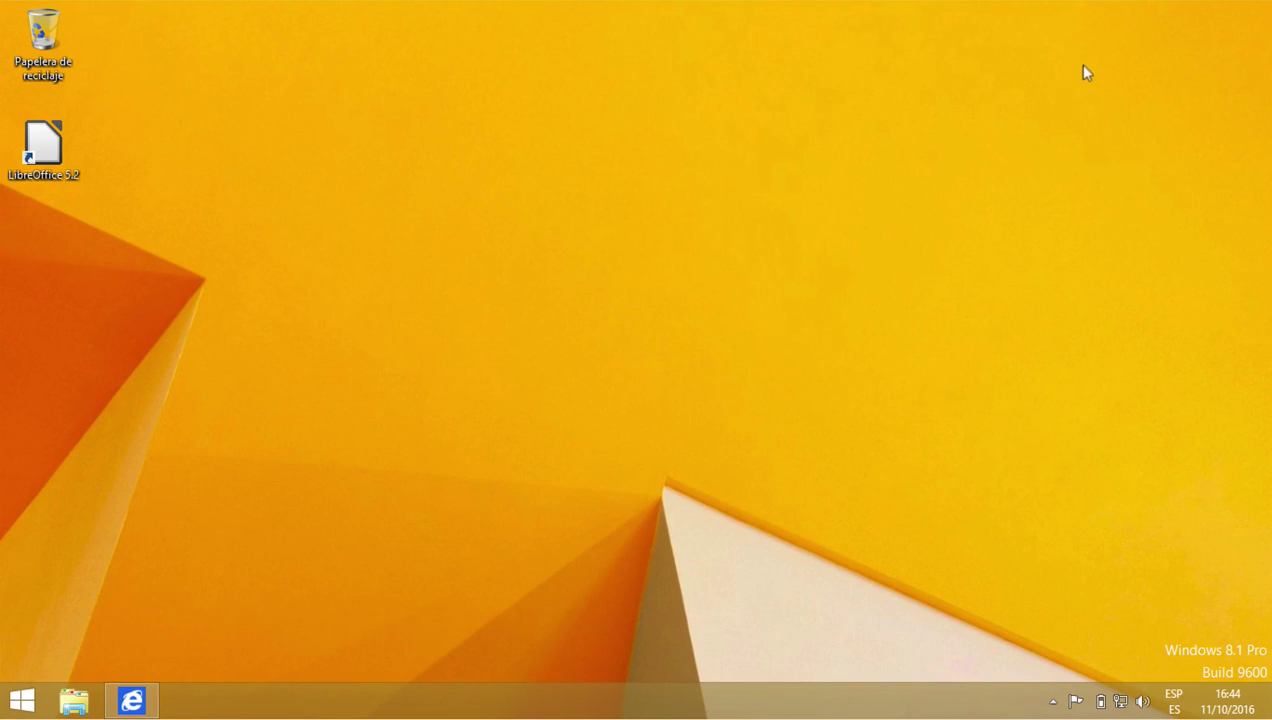